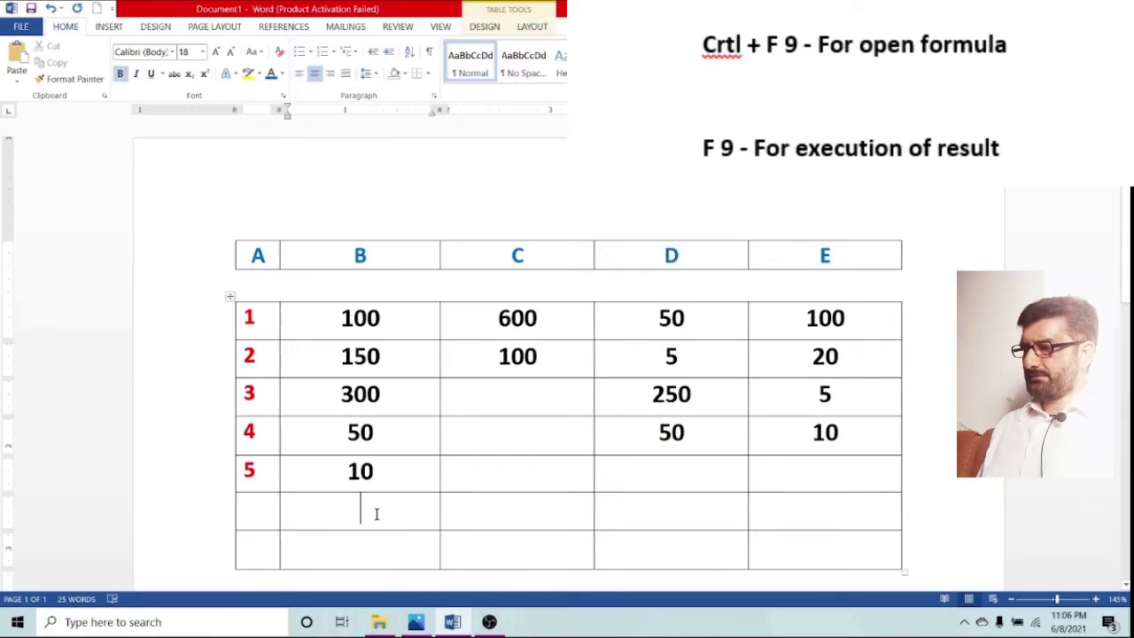
- Insert the formula field =sum(b1:b5) in the column B cell below row 5 and calculate its result
key(ctrl+F9)
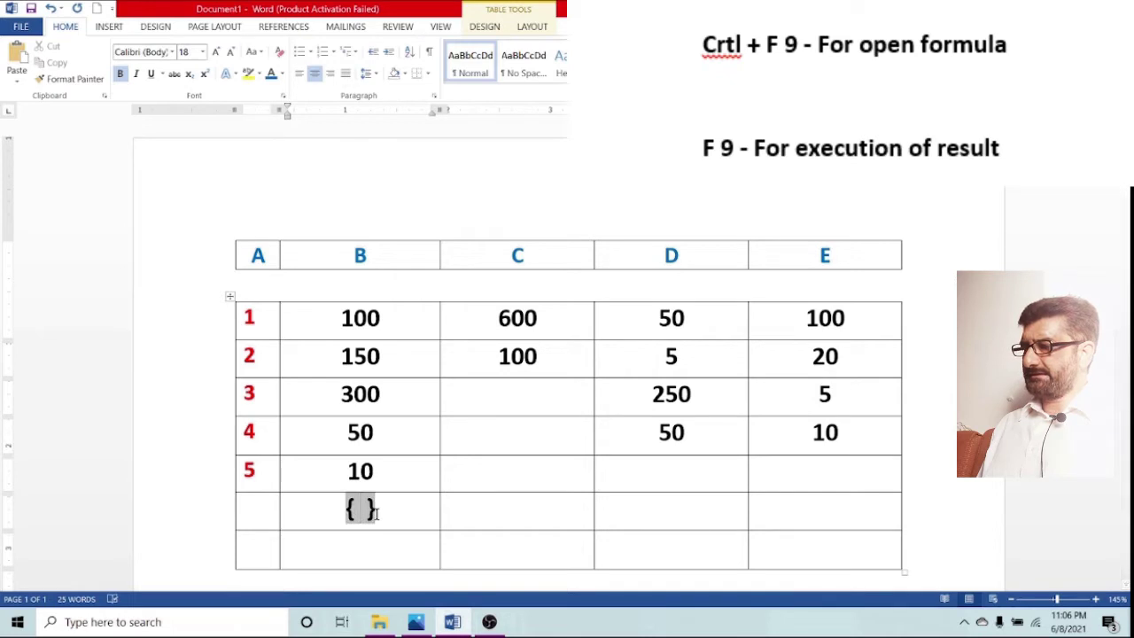
text(=su)
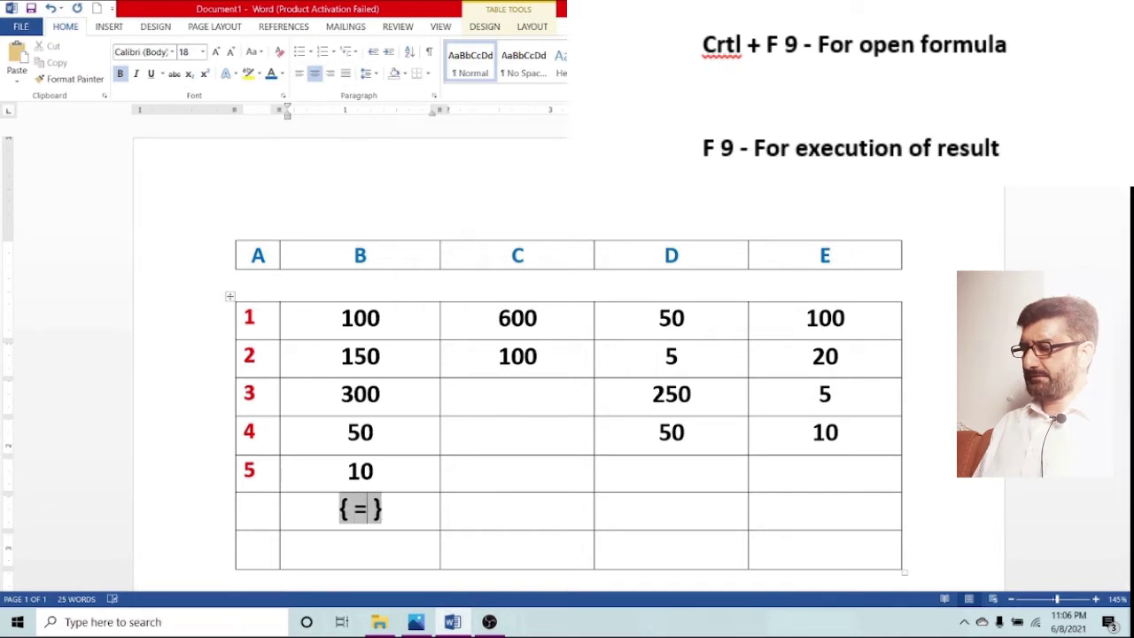
text(m)
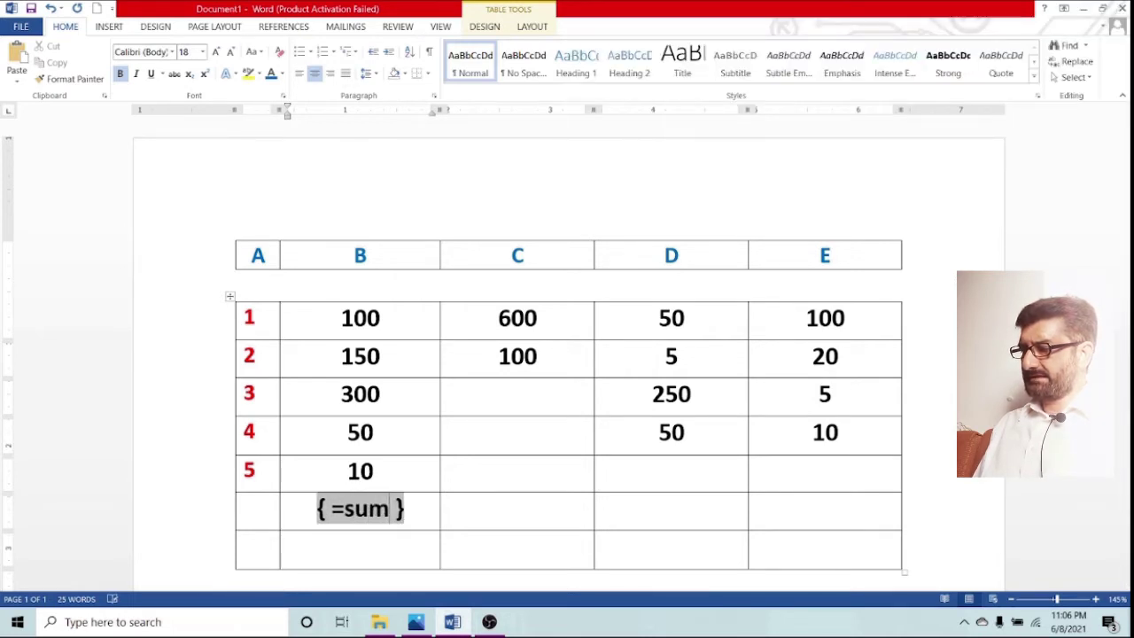
text(()
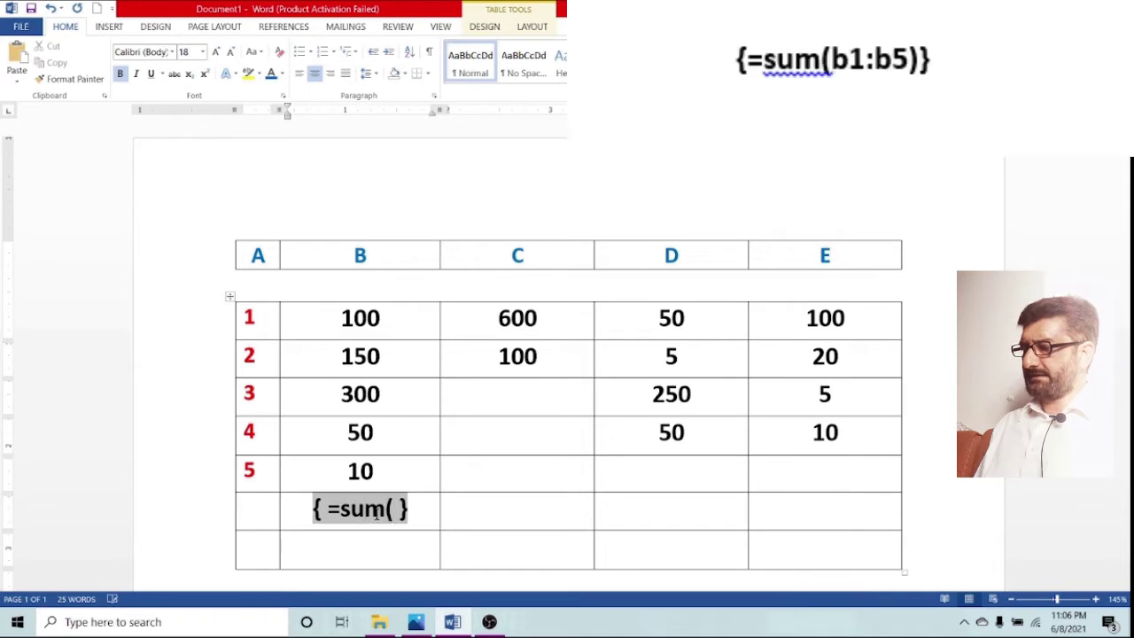
text(b)
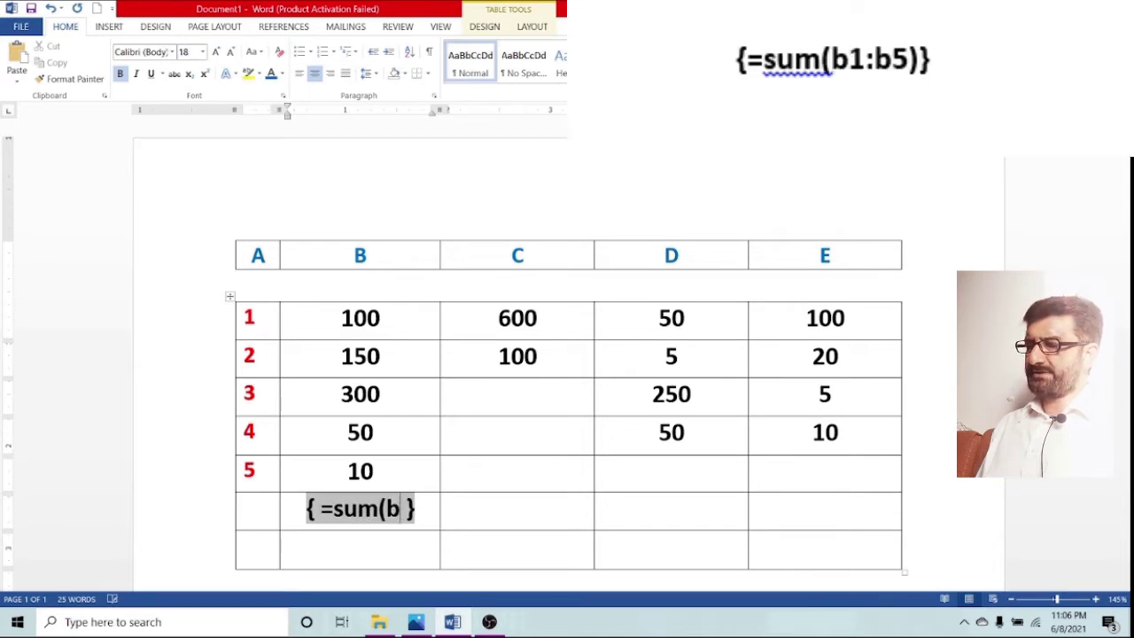
text(1)
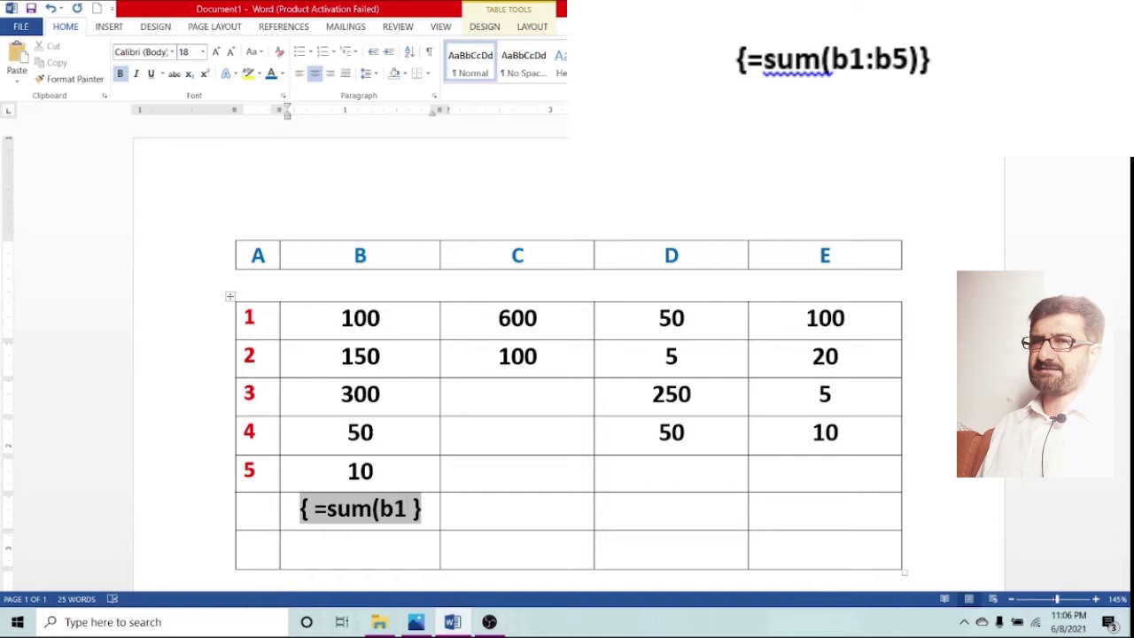
text(:b)
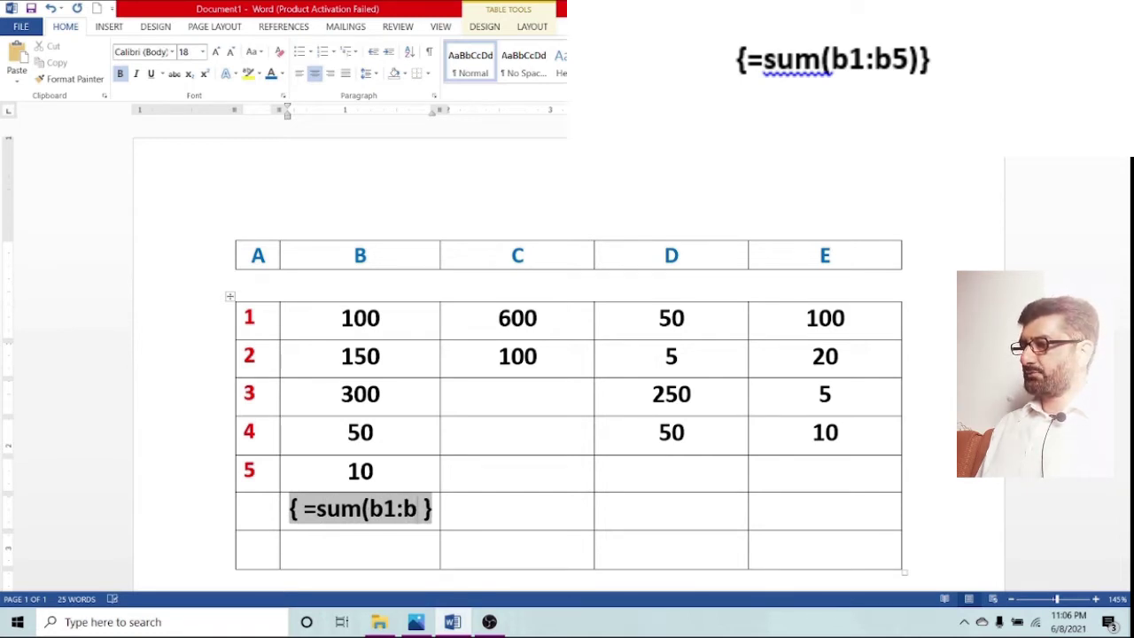
text(5)
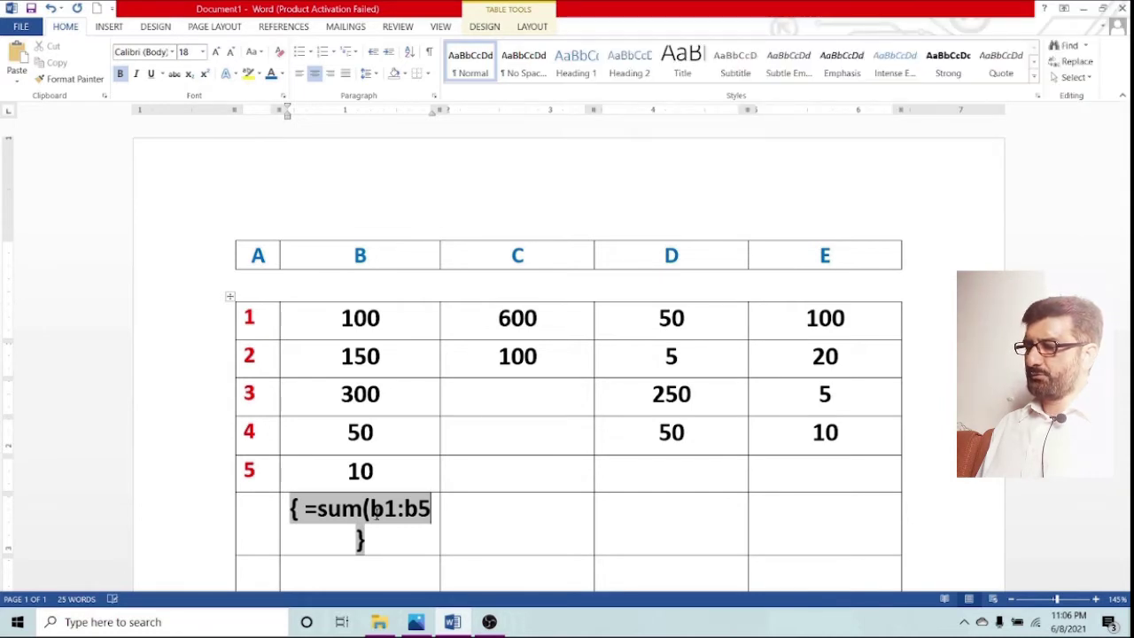
text())
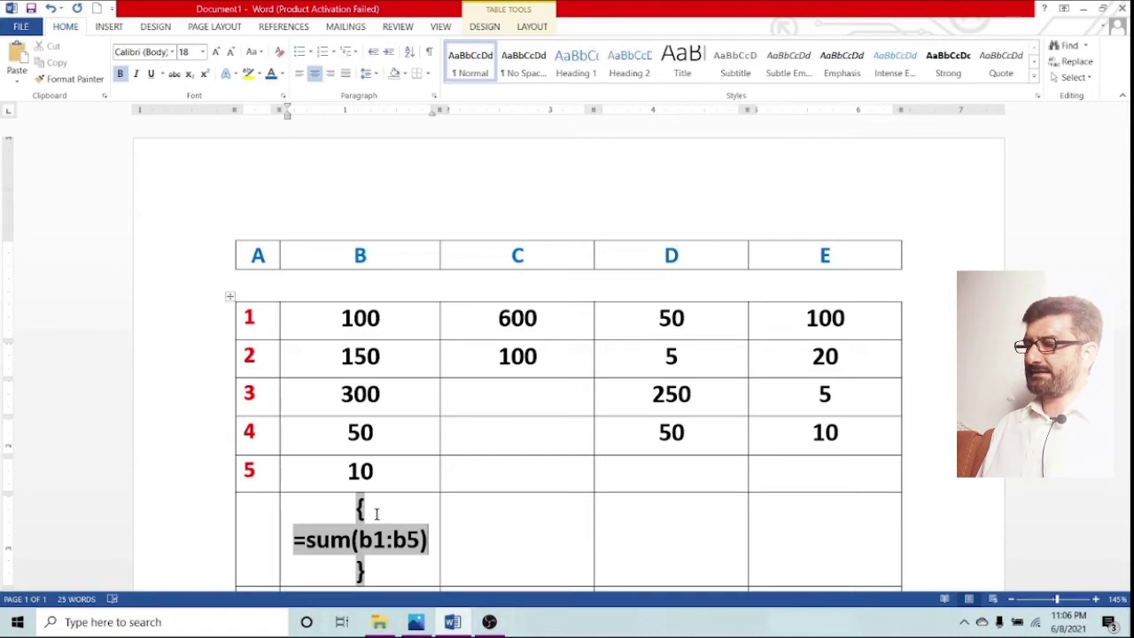
key(F9)
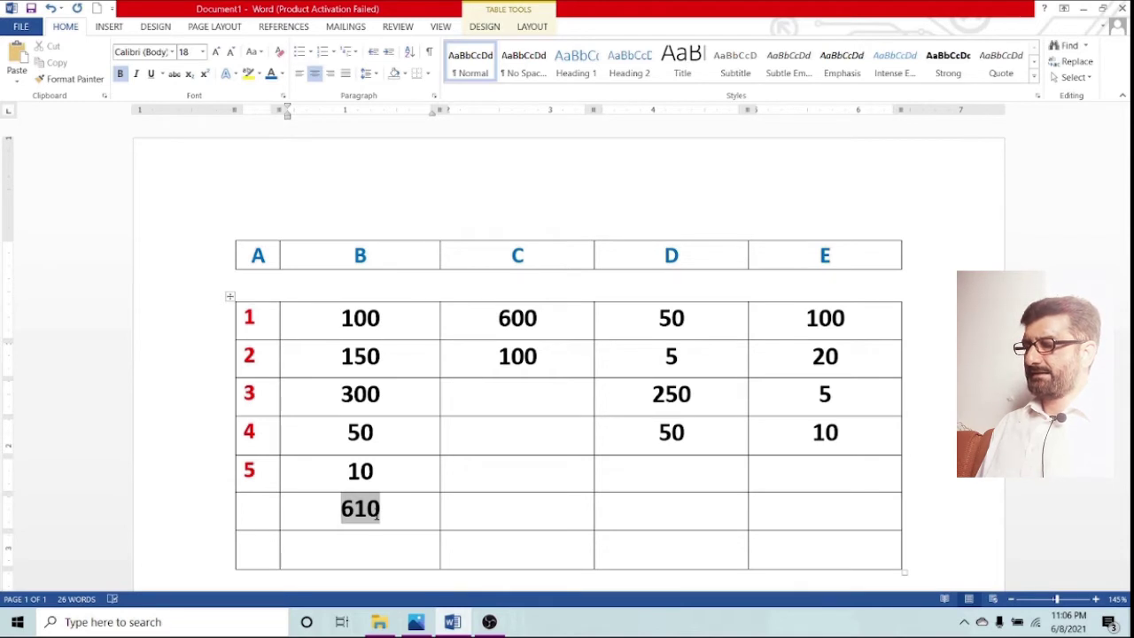
key(shift+F9)
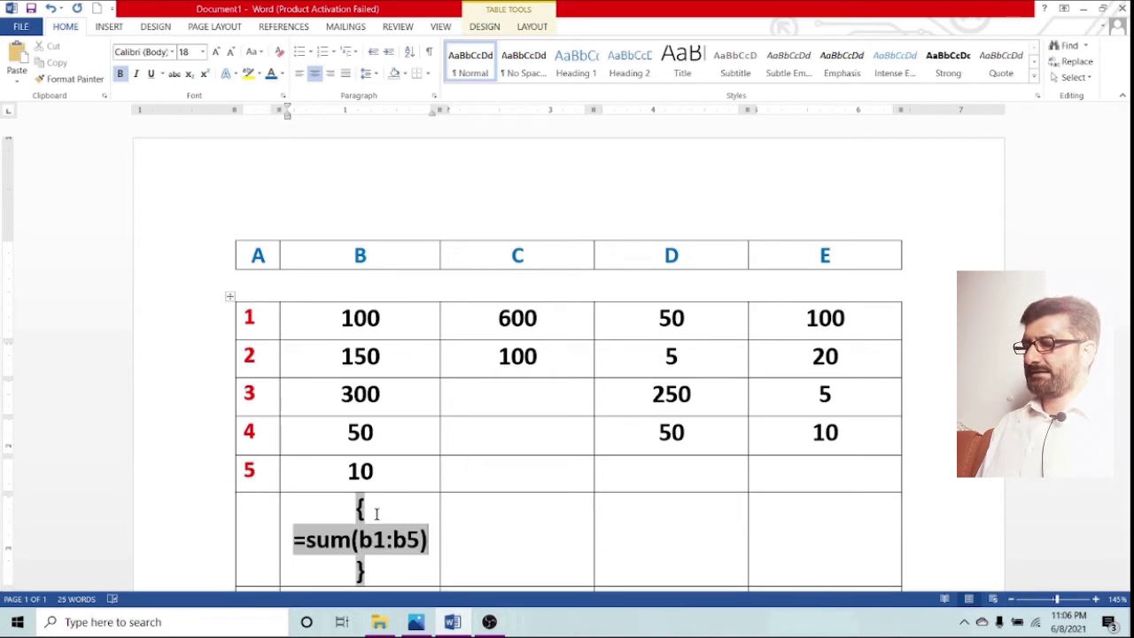
key(F9)
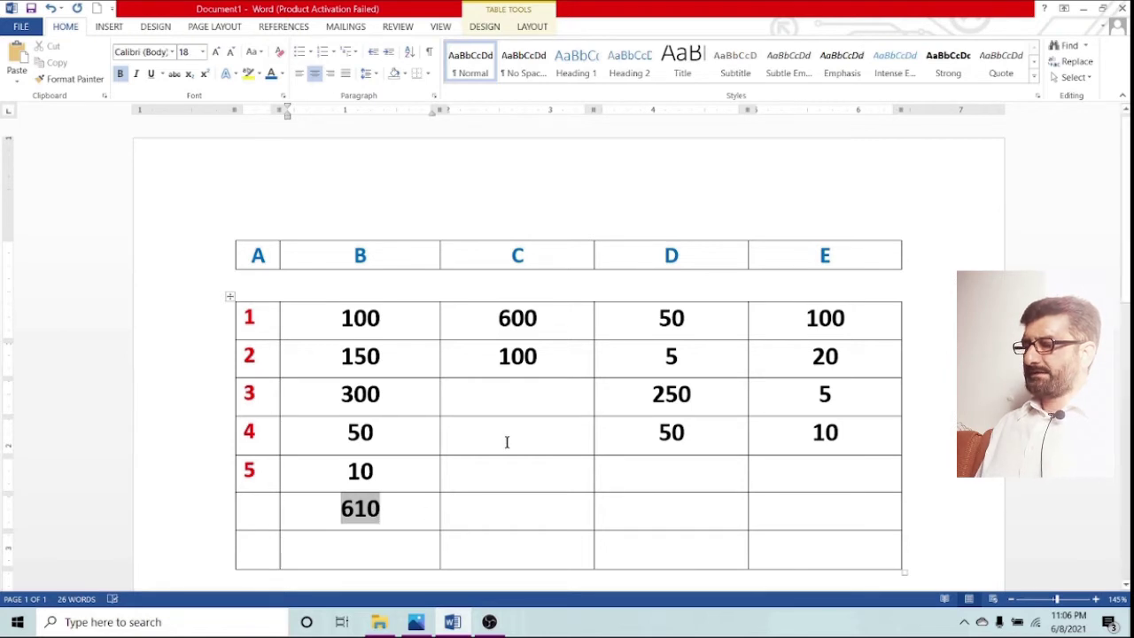
- Insert the formula field =c1-c2 in column C, row 3, and calculate its result
click(501, 389)
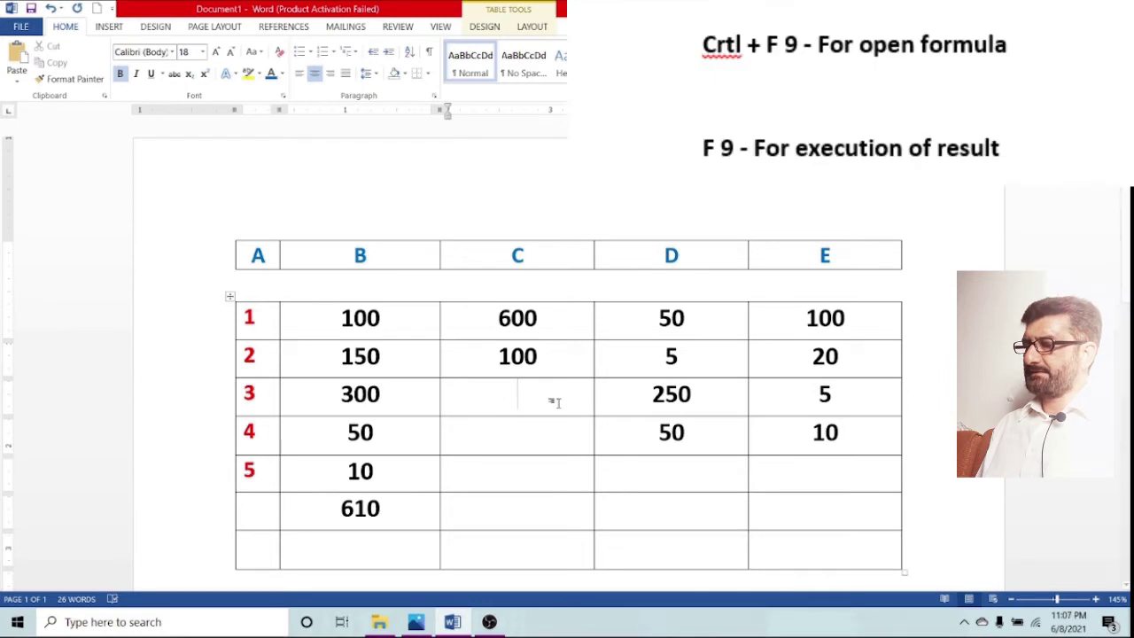
key(ctrl+F9)
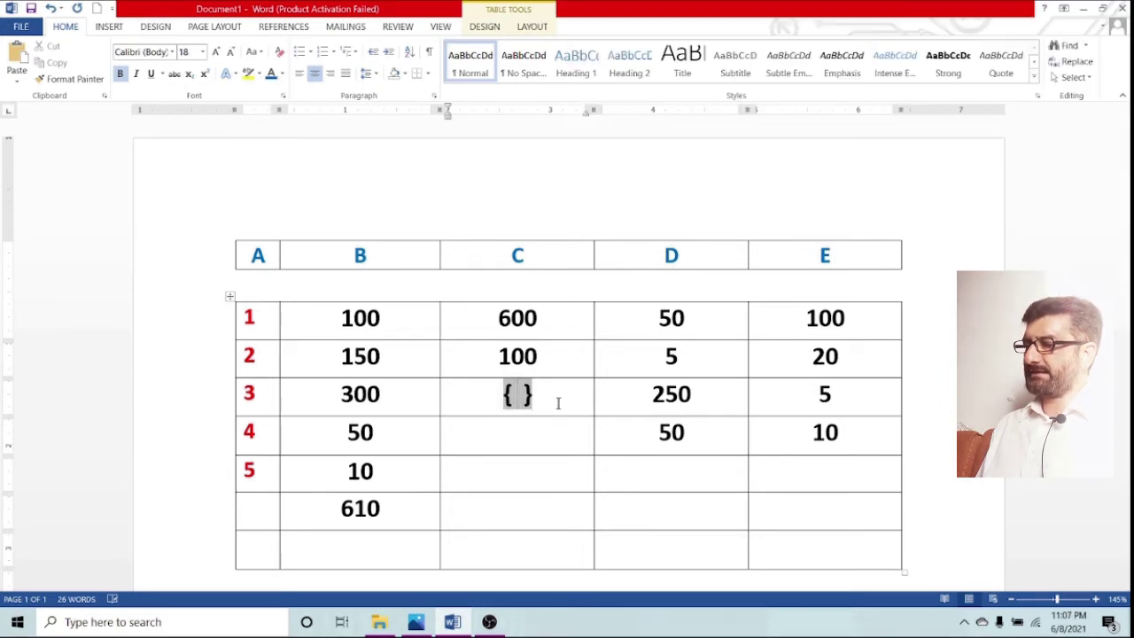
text(= )
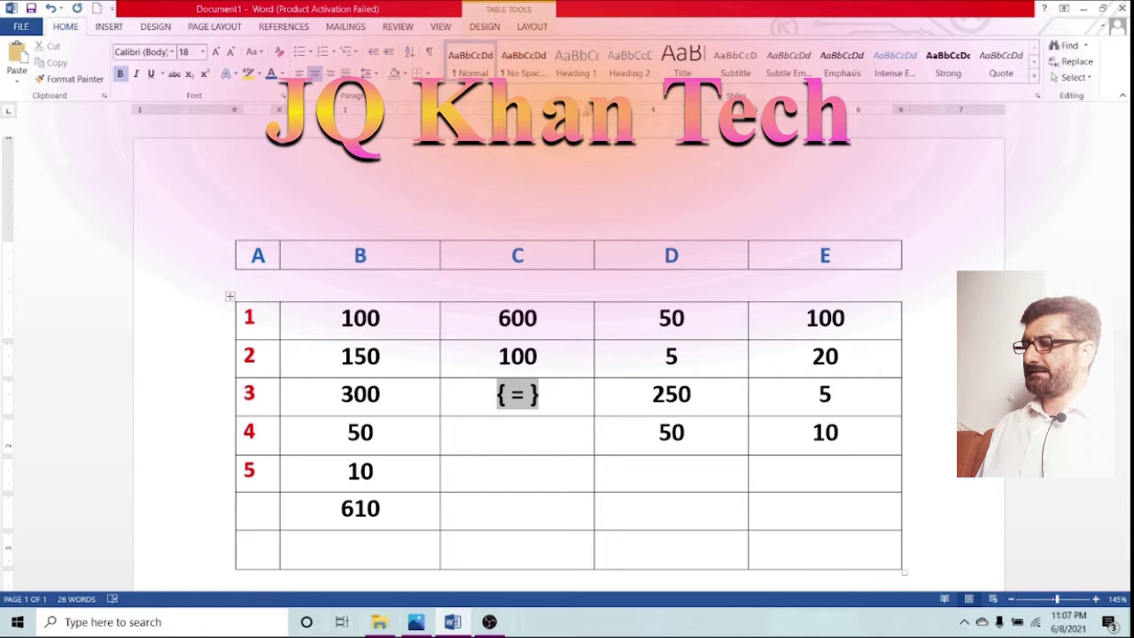
text(c1)
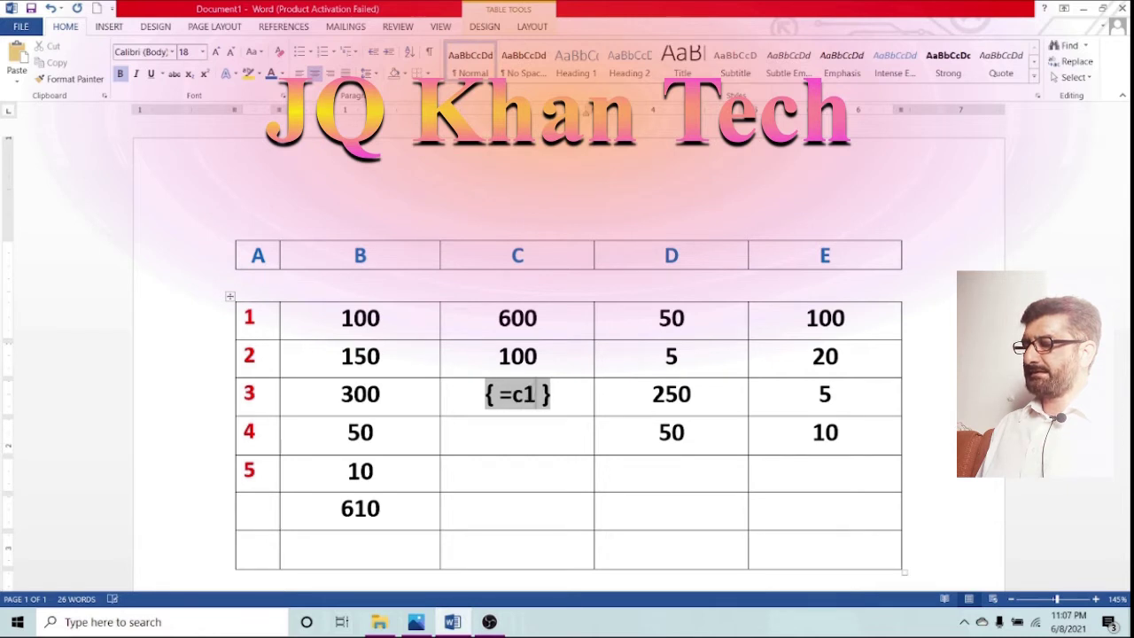
text(-c)
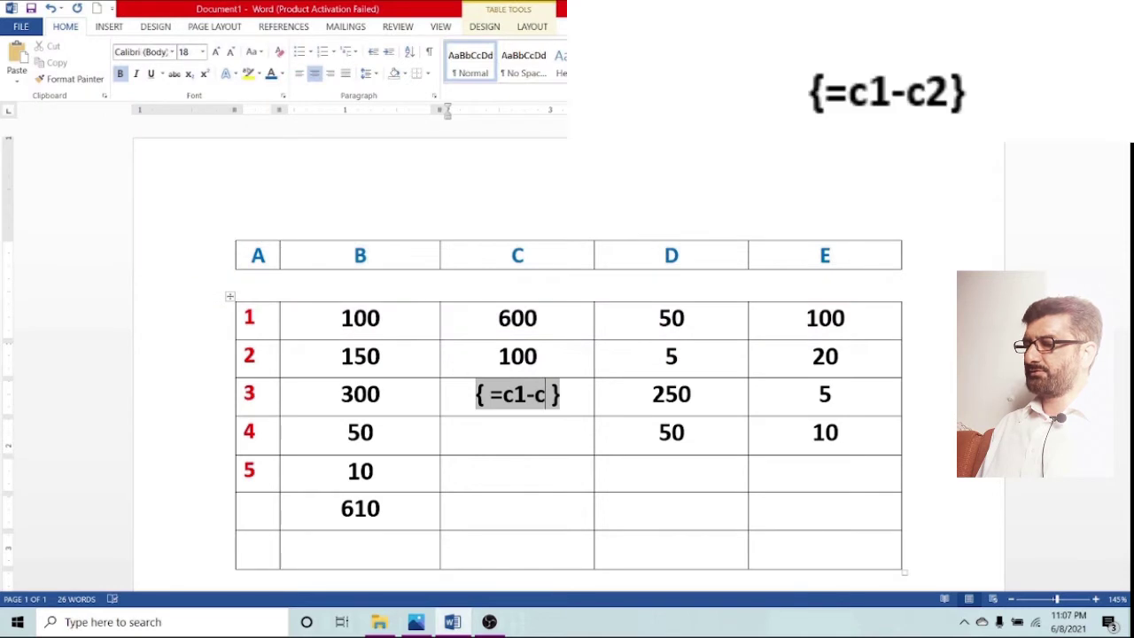
text(2)
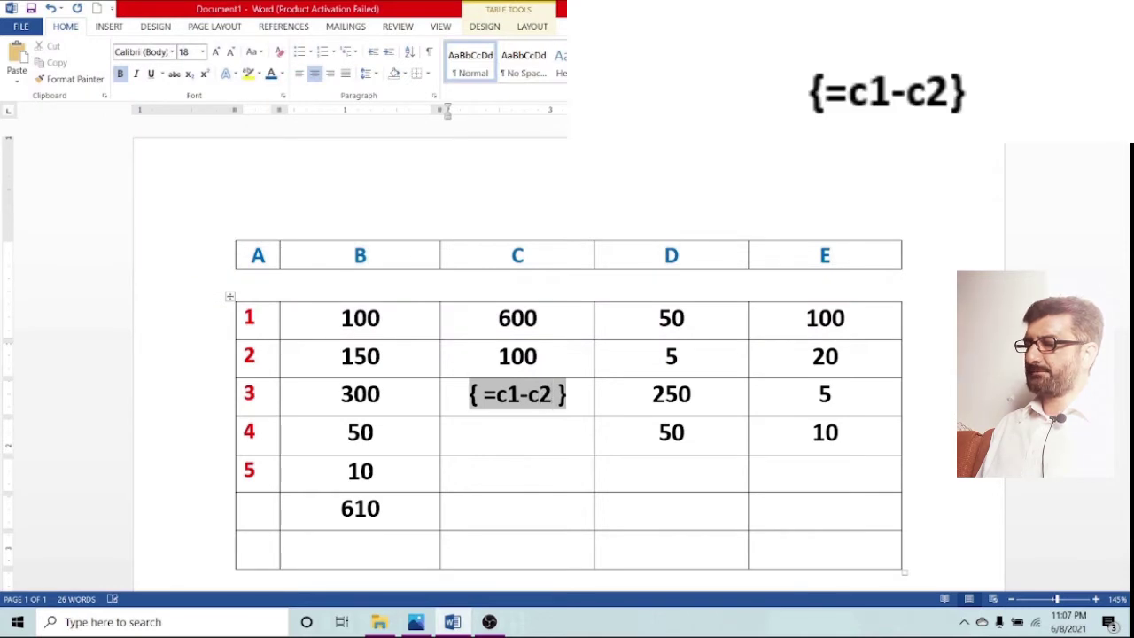
key(F9)
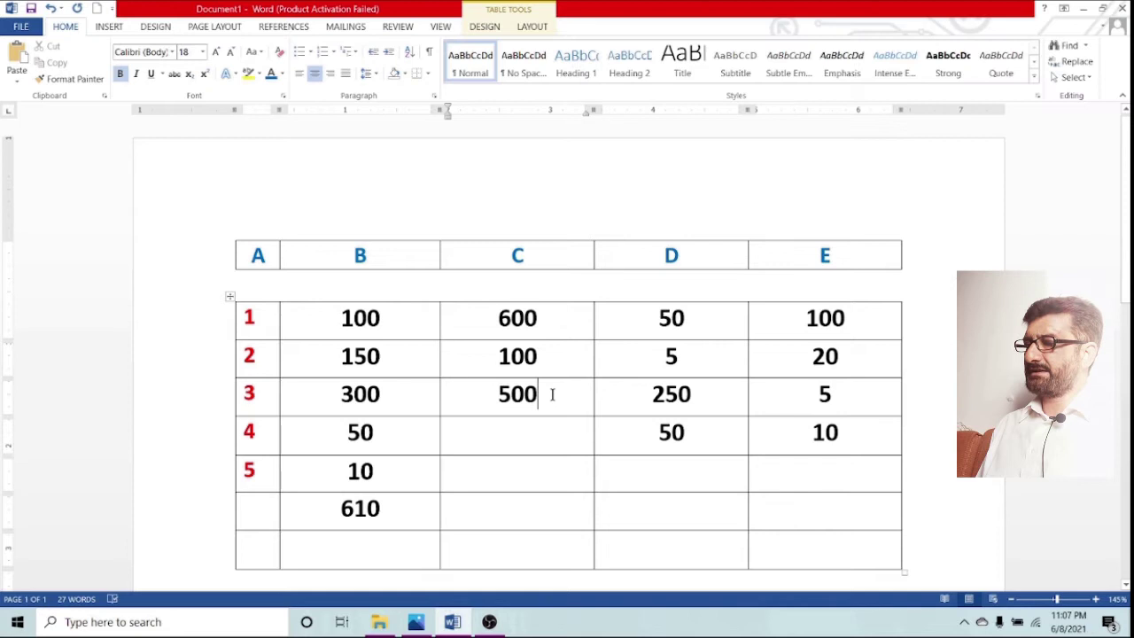
- Set the font color to red for the result in column C, row 3, and the number in column B, row 5
click(283, 76)
click(281, 202)
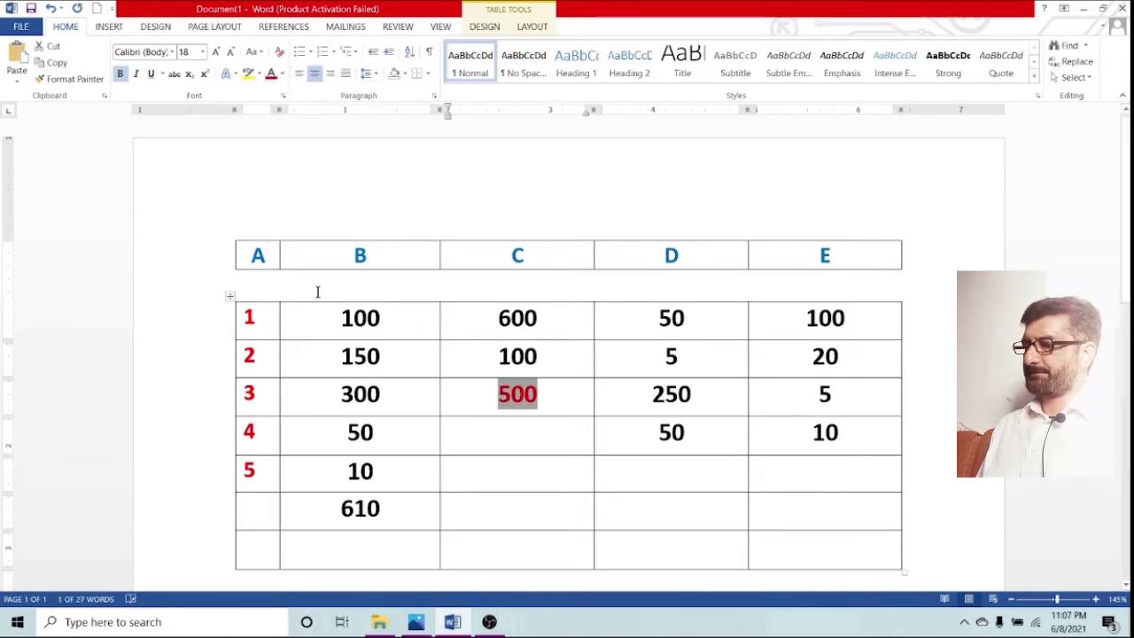
drag(380, 470, 343, 474)
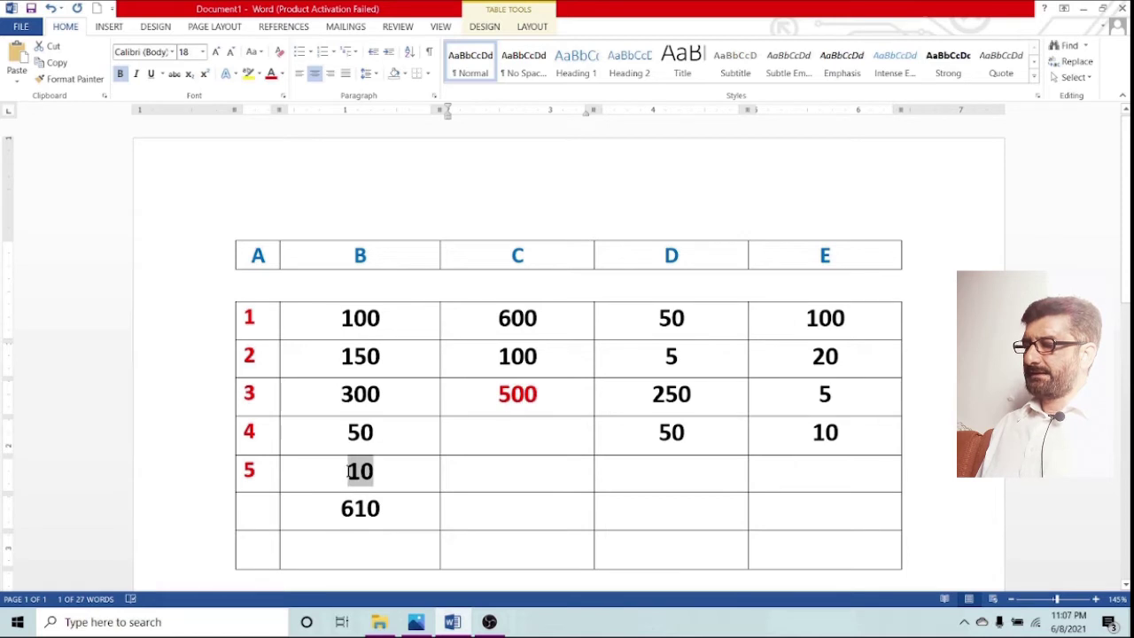
click(271, 74)
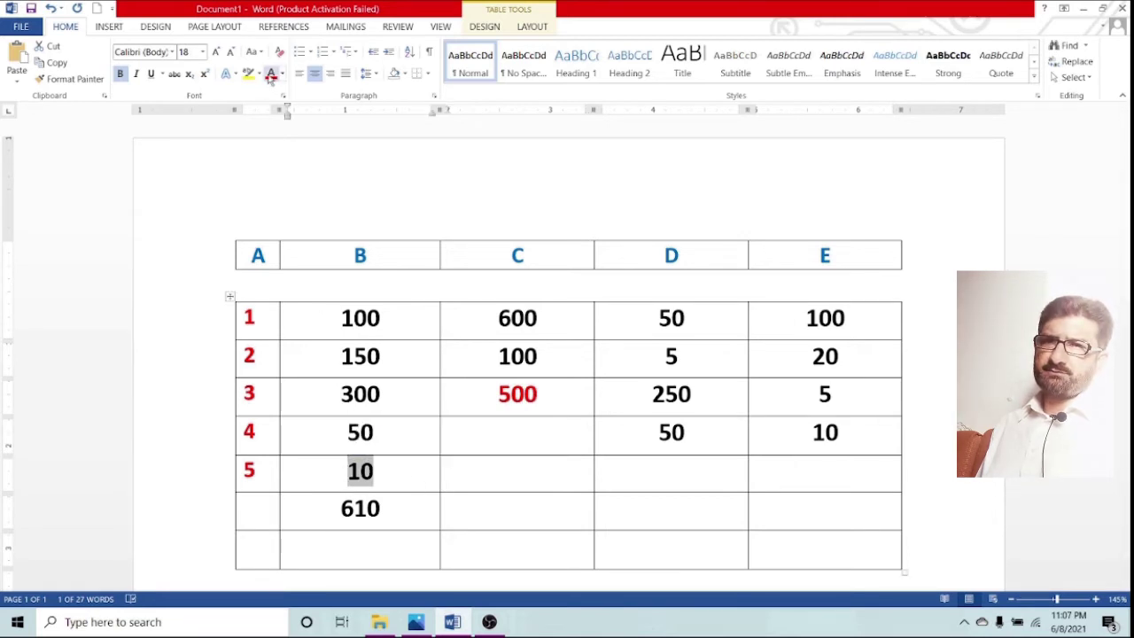
- Insert the formula field =c3-b5 in column C, row 4, and calculate its result
click(518, 437)
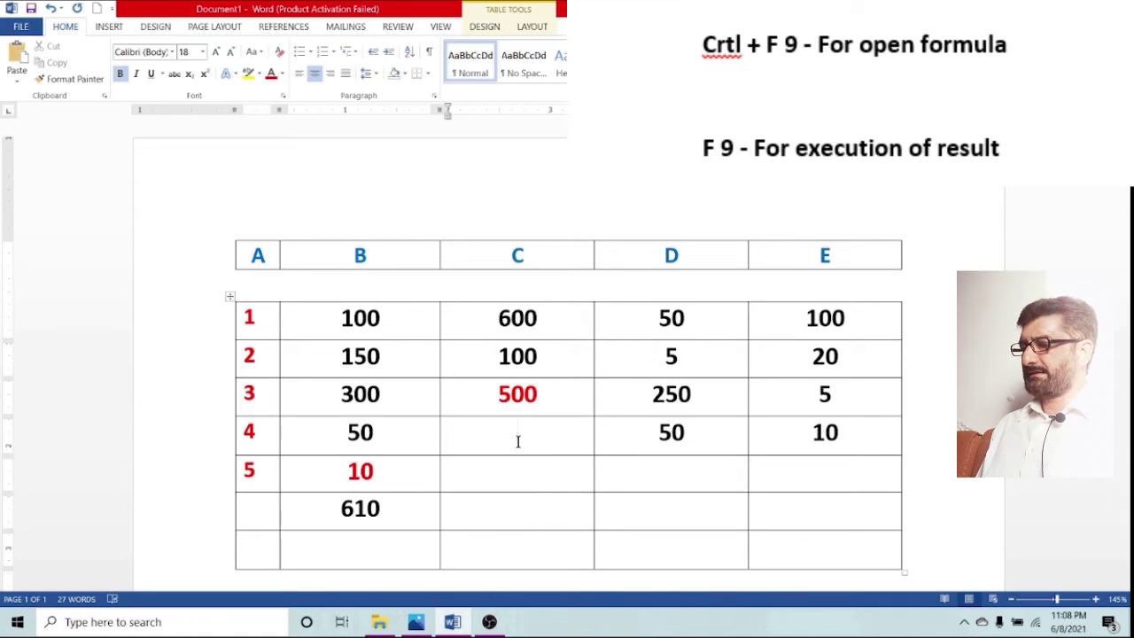
key(ctrl+F9)
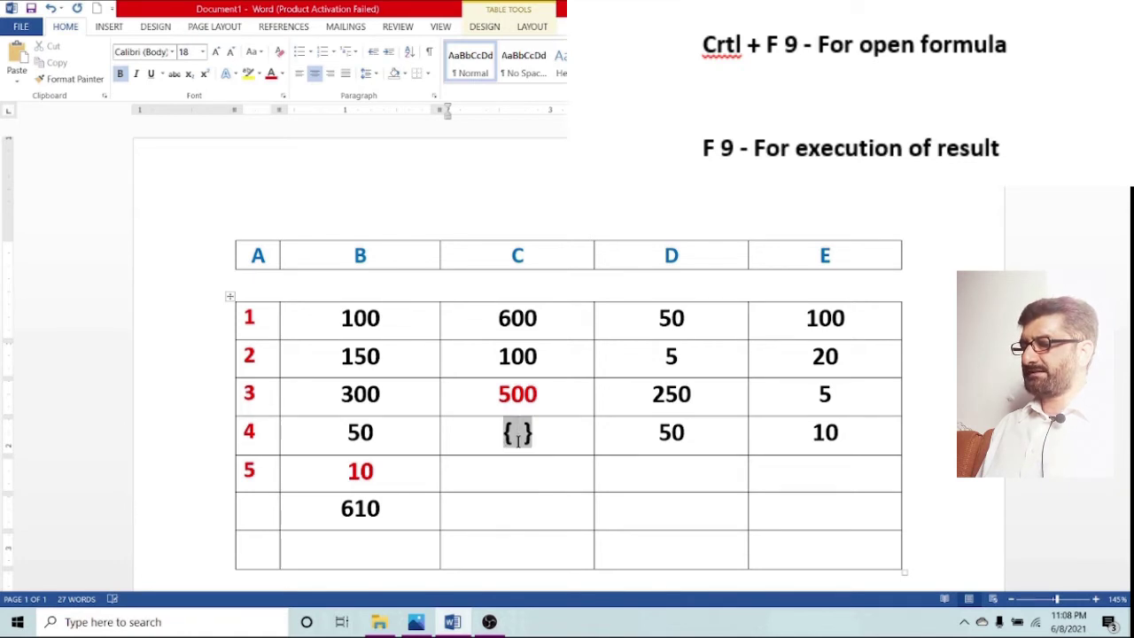
text(= )
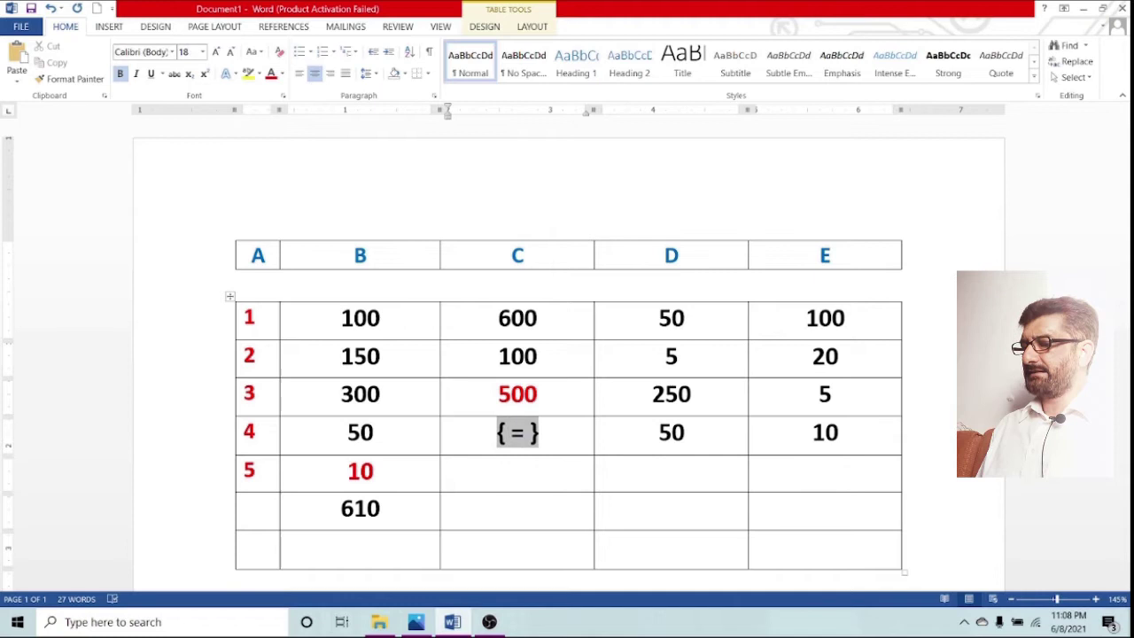
text(c)
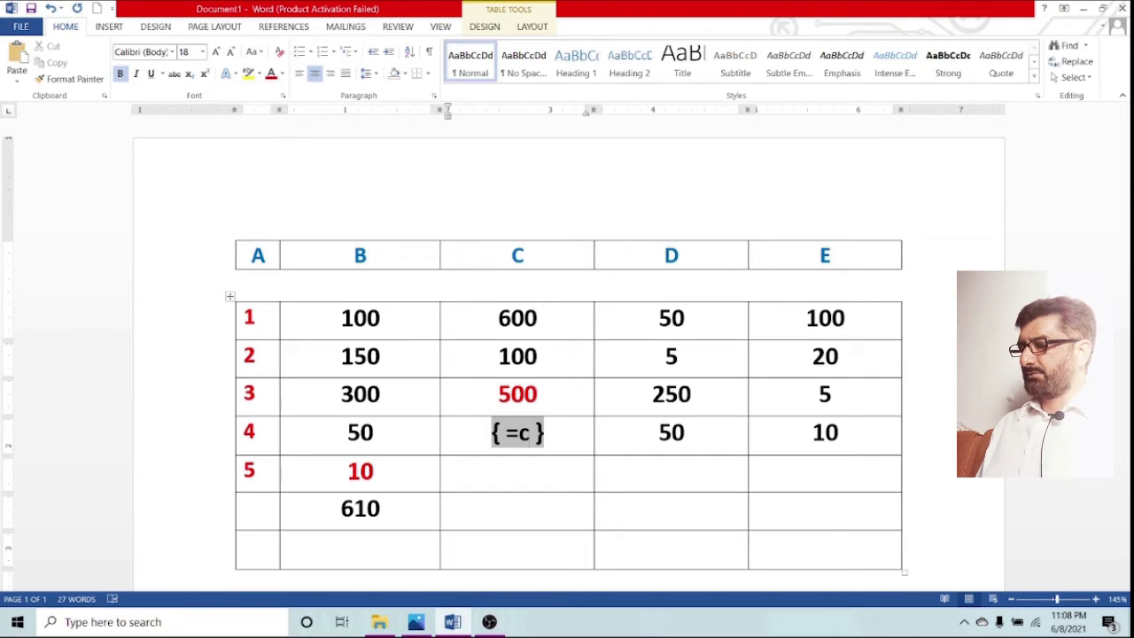
text(3-)
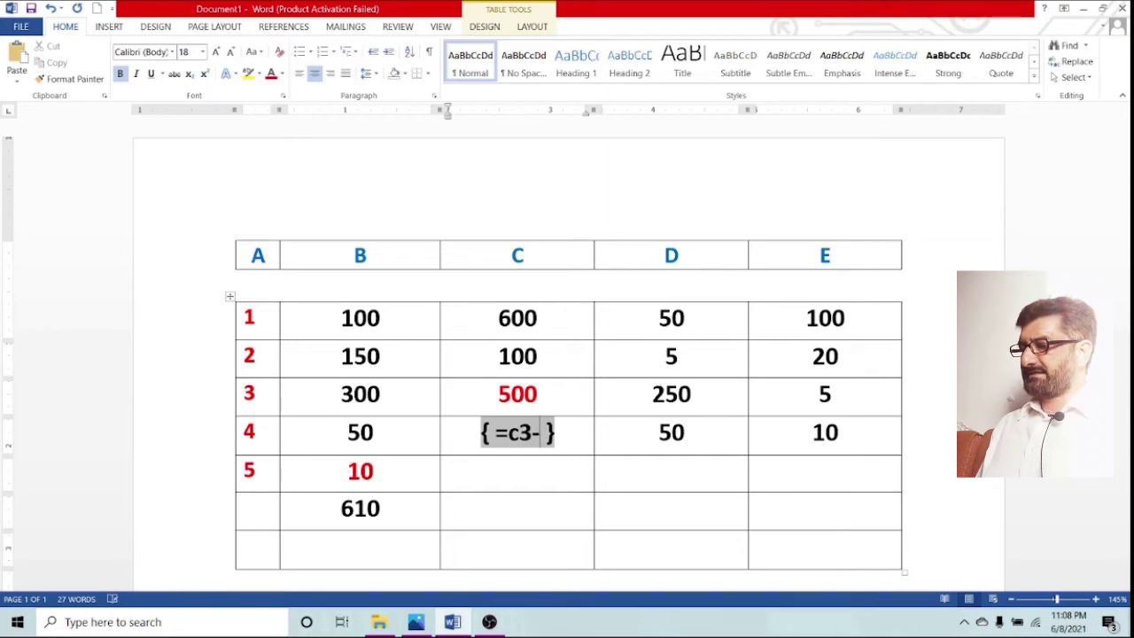
text(b)
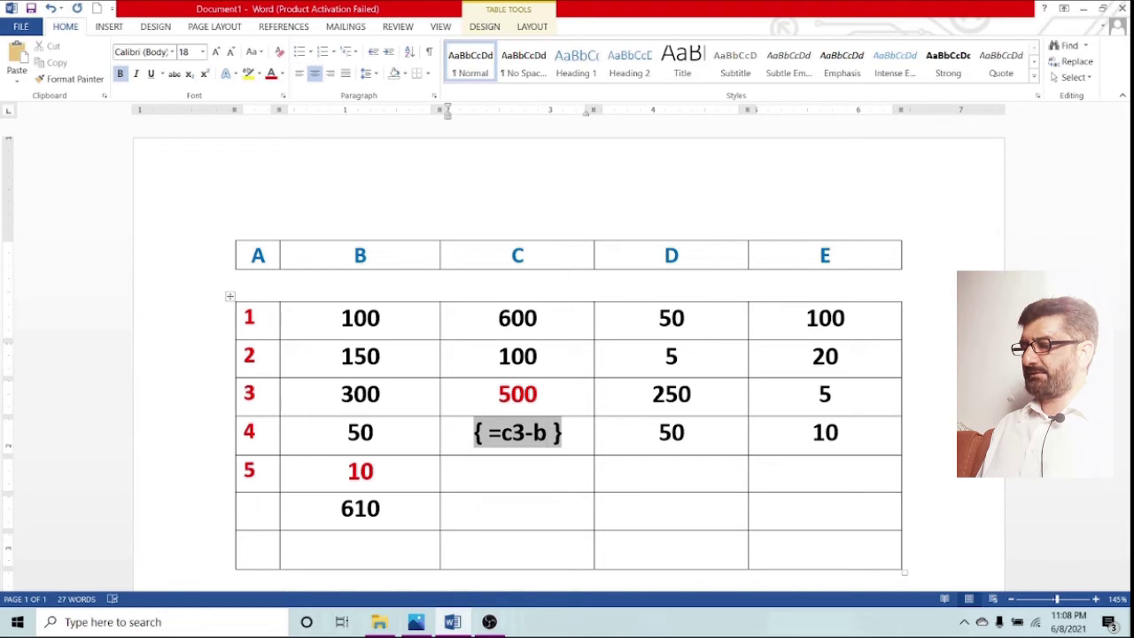
text(5)
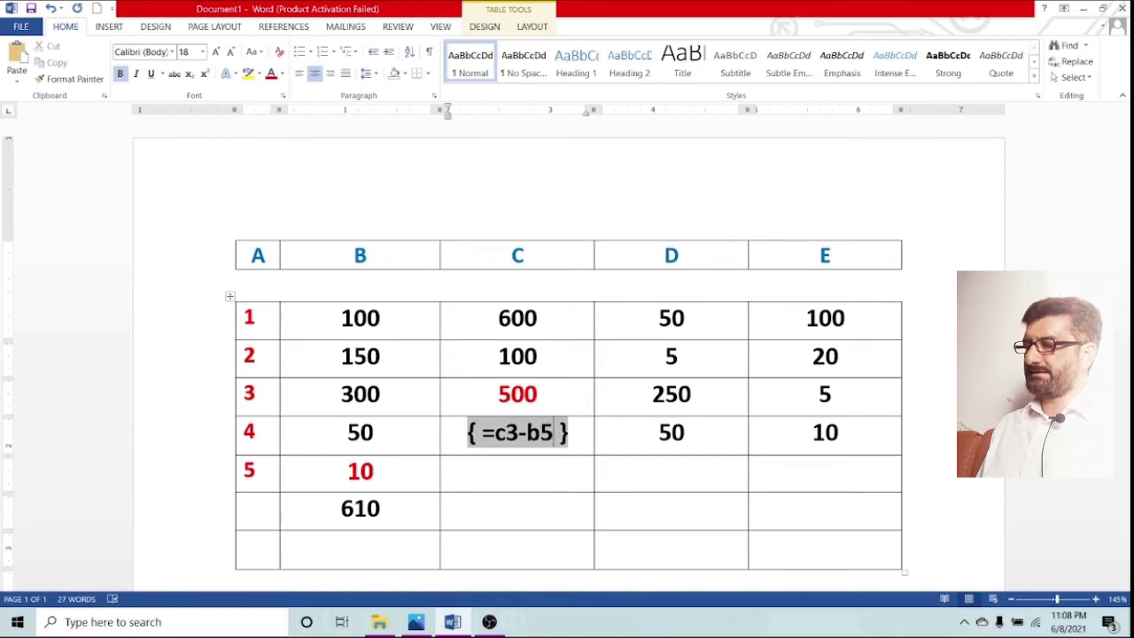
key(F9)
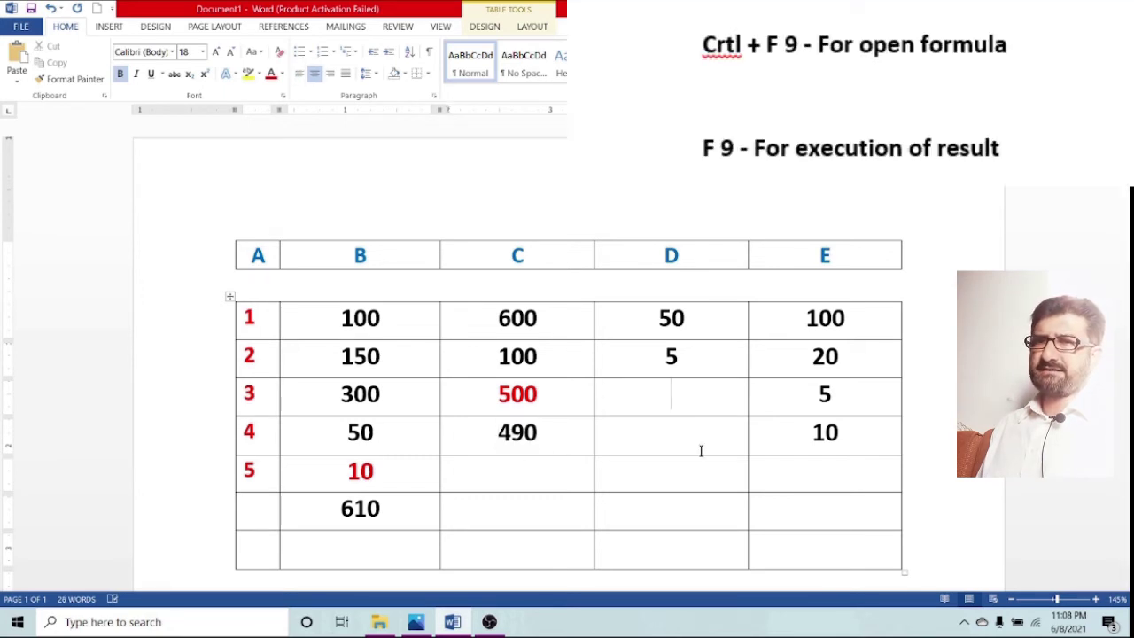
- Insert the formula field =d1*d2 in column D, row 3, and calculate its result
key(ctrl+F9)
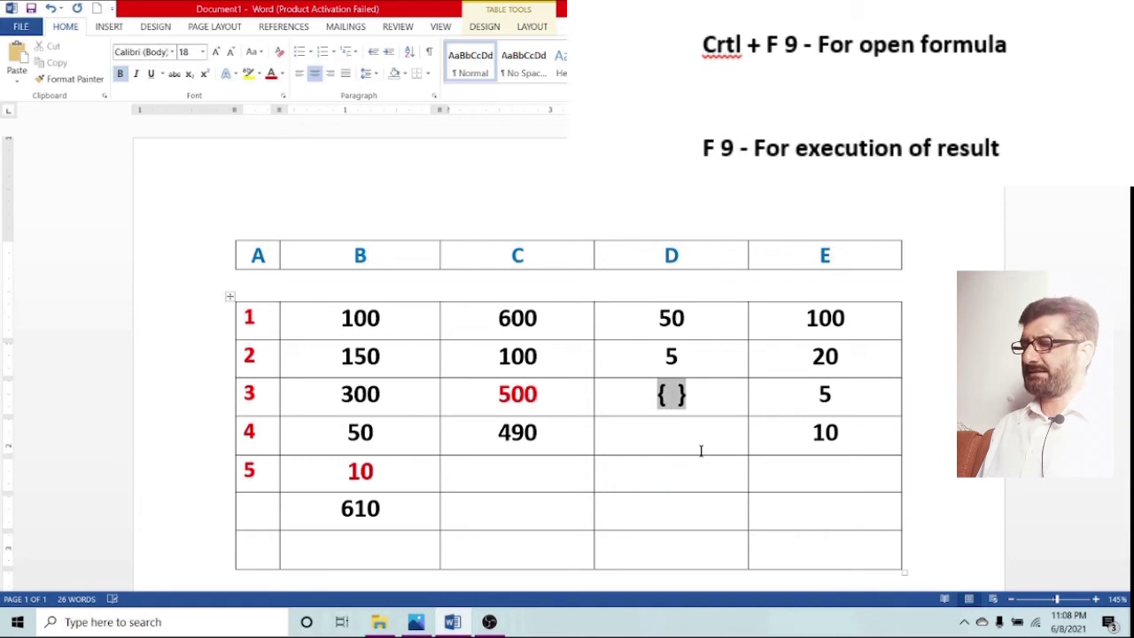
text(= )
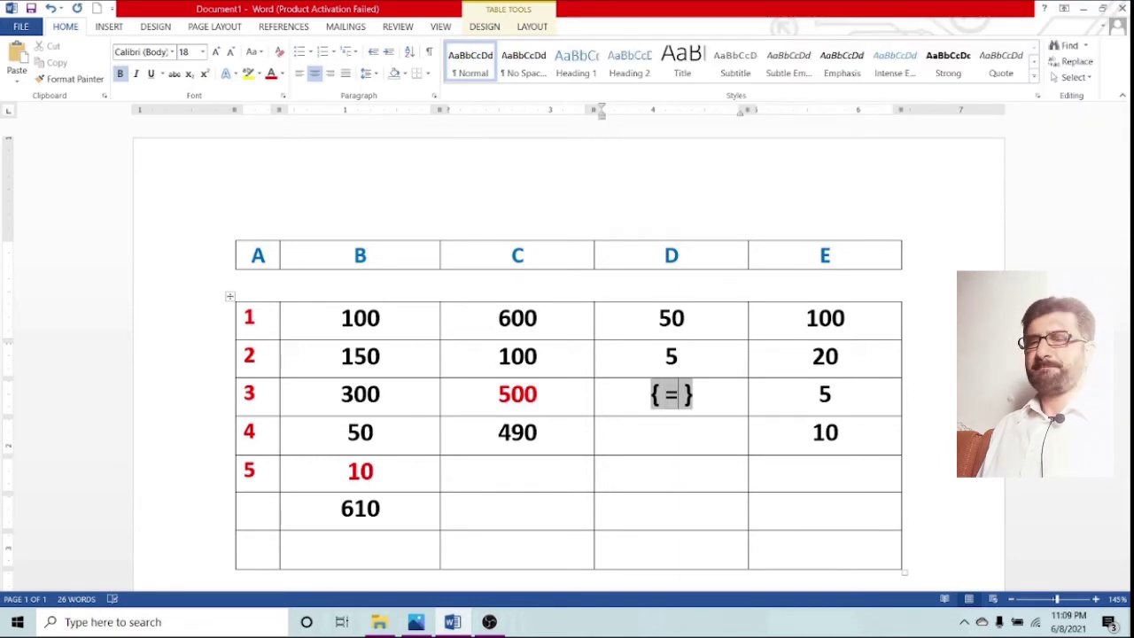
text(d1)
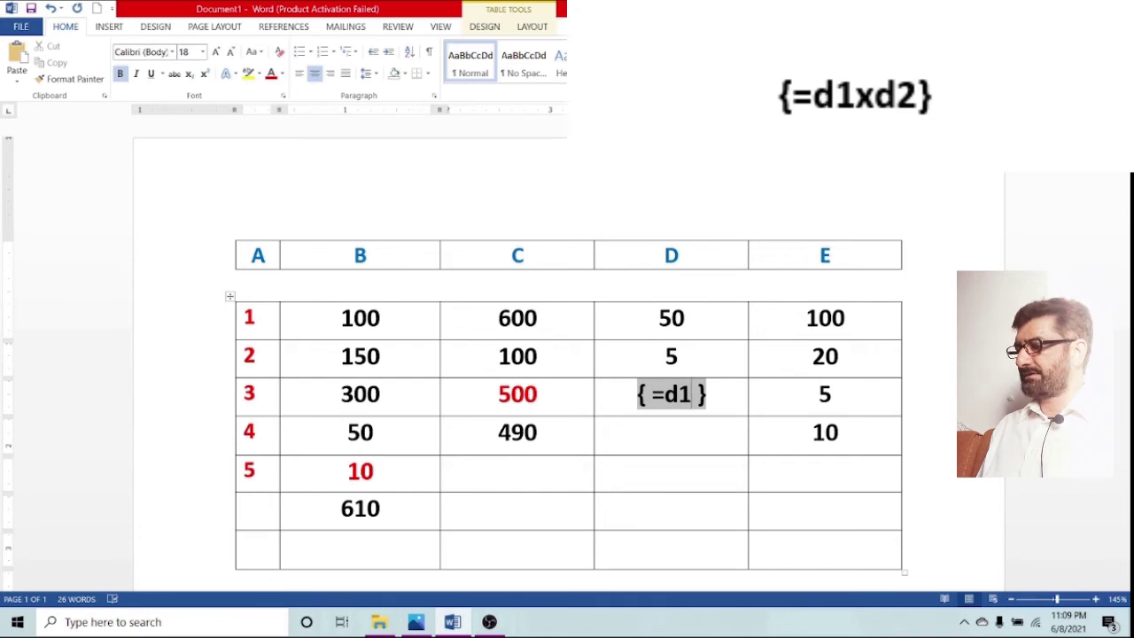
text(*)
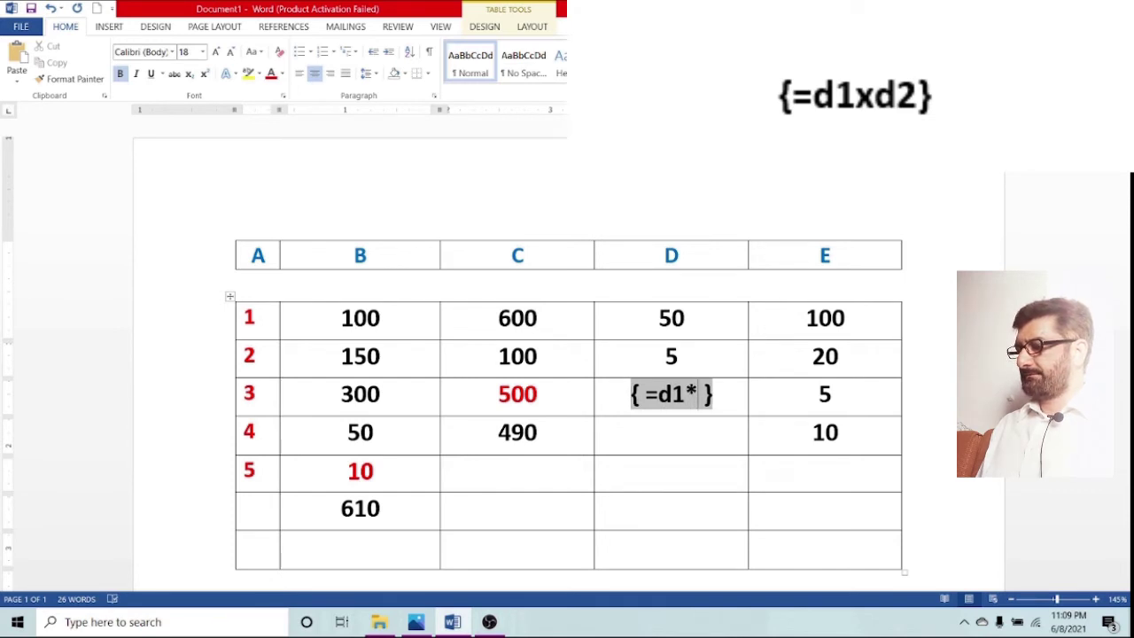
text(d)
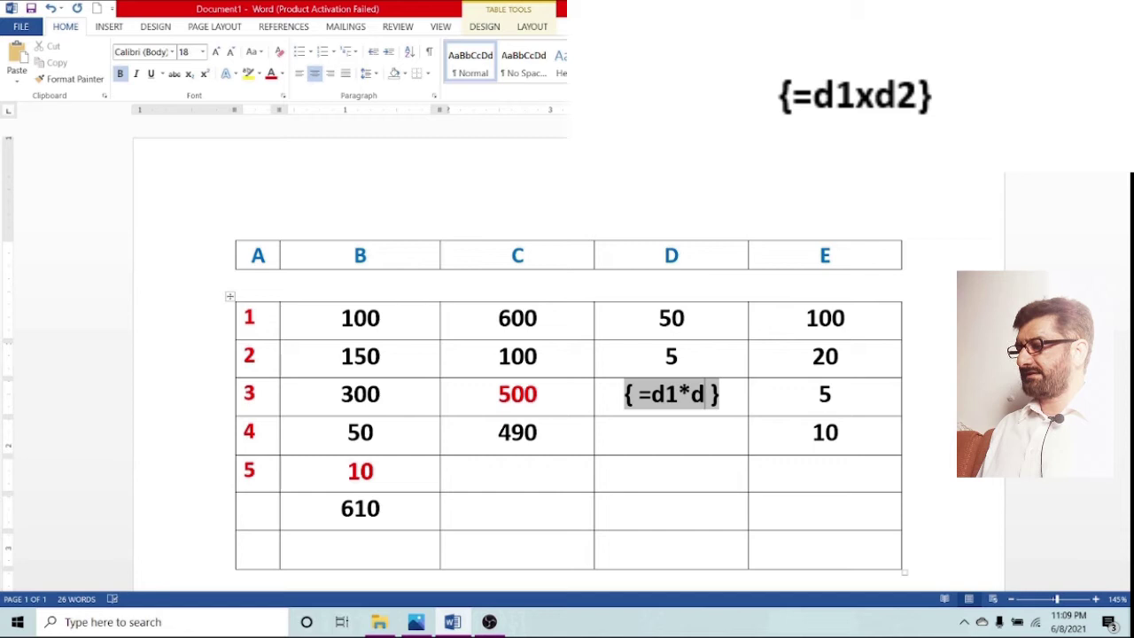
text(2)
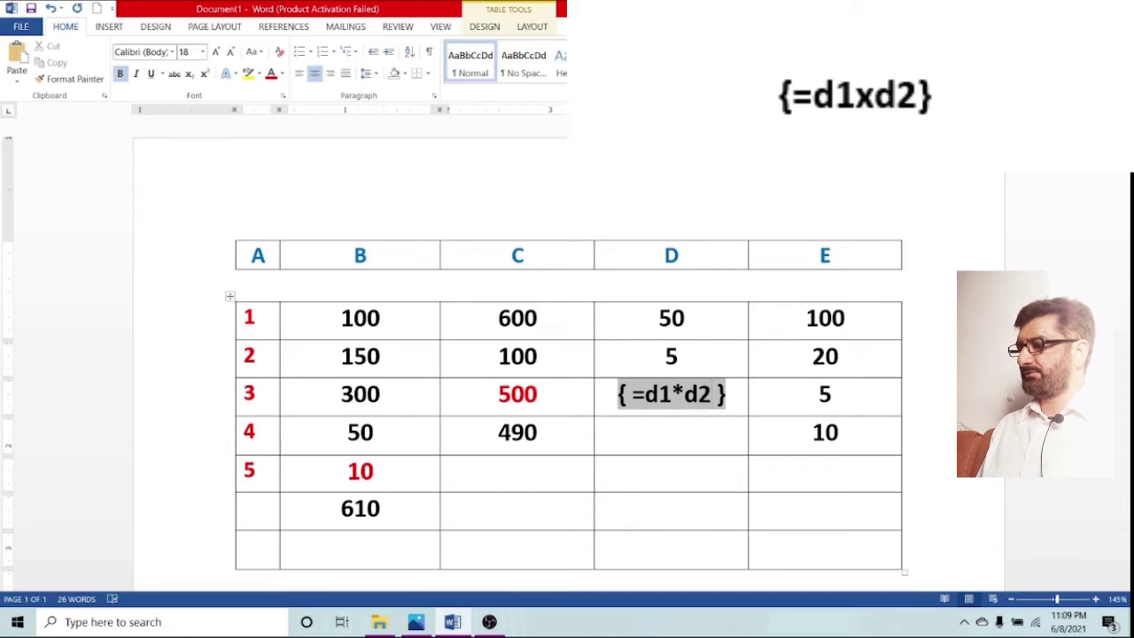
key(F9)
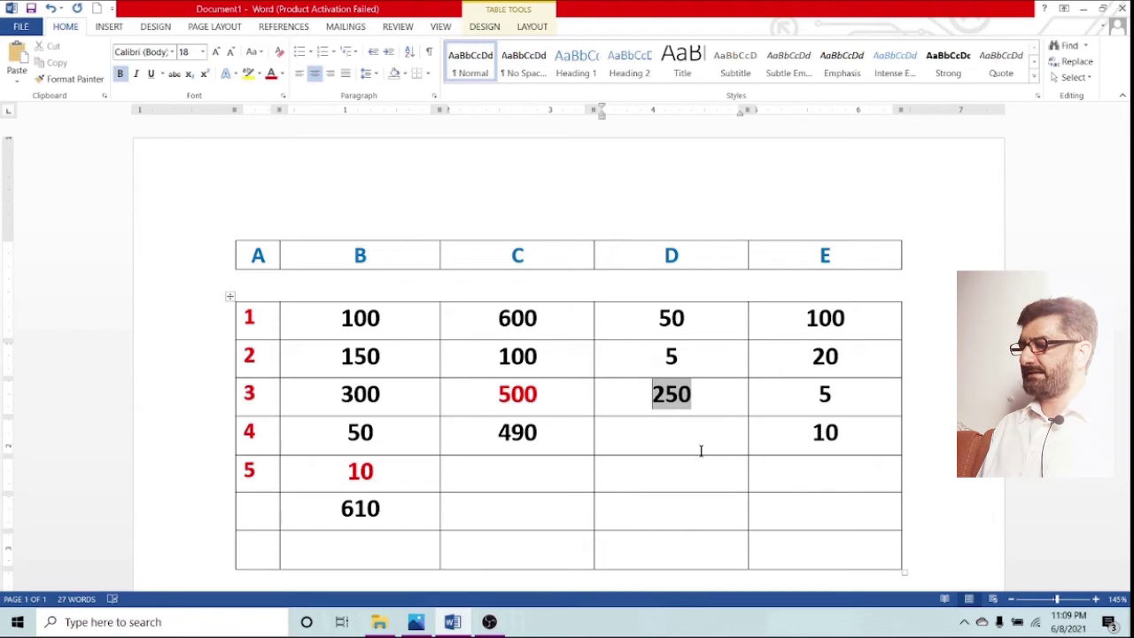
- Set the font color to red for the numbers in column D, row 2, and column B, row 4
double_click(670, 355)
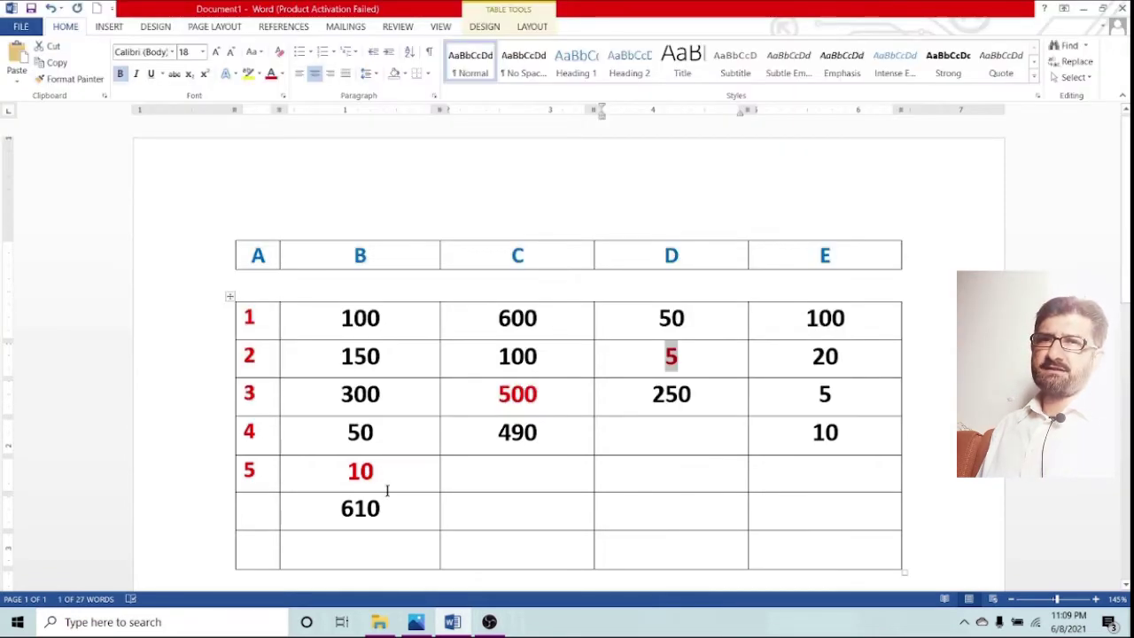
double_click(365, 432)
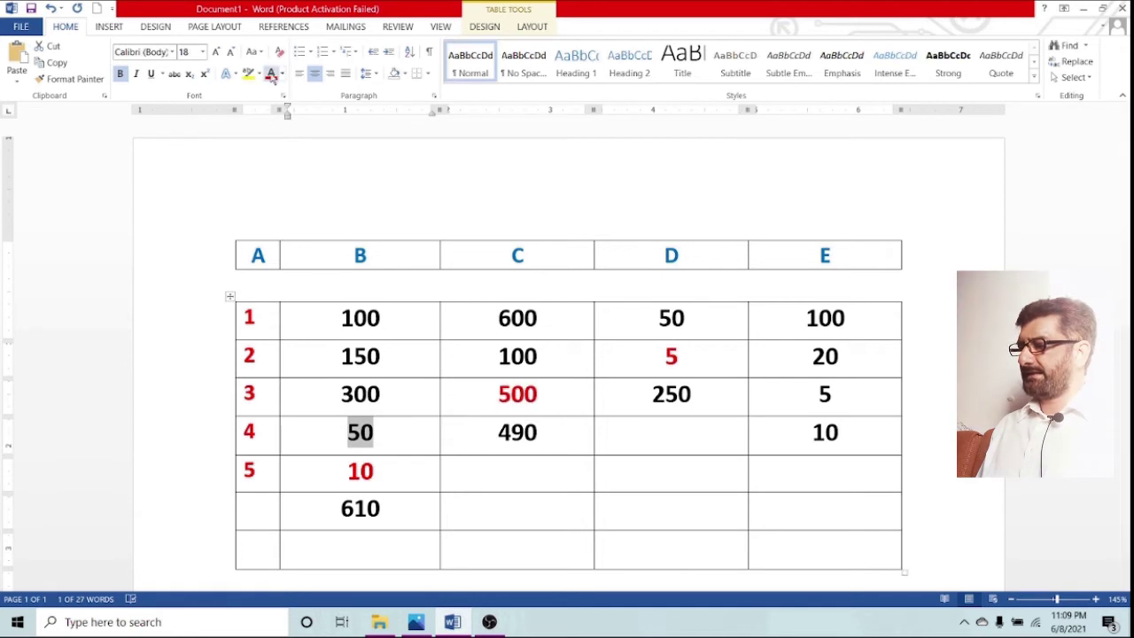
click(271, 73)
- Insert the formula field =d2*b4 in column D, row 5, and calculate its result
click(671, 437)
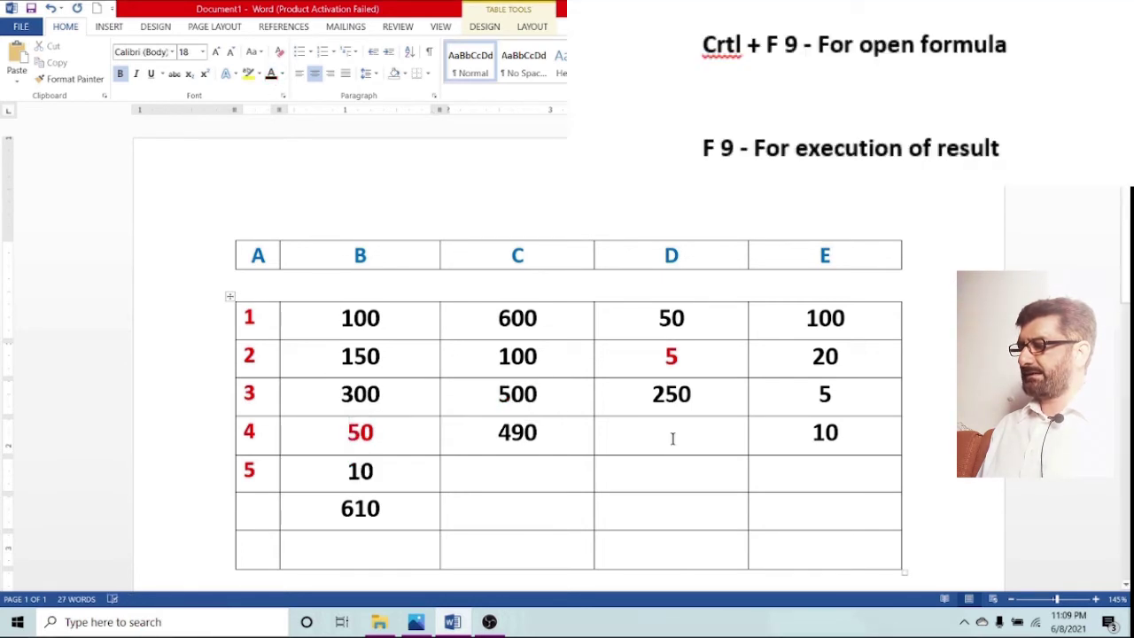
key(ctrl+F9)
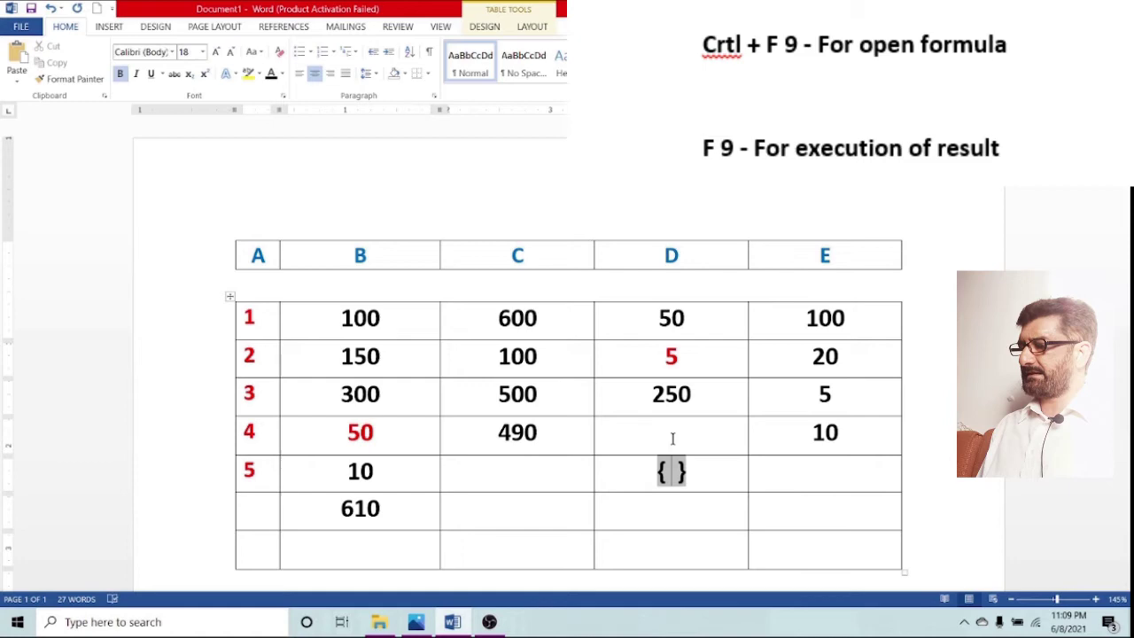
text(= )
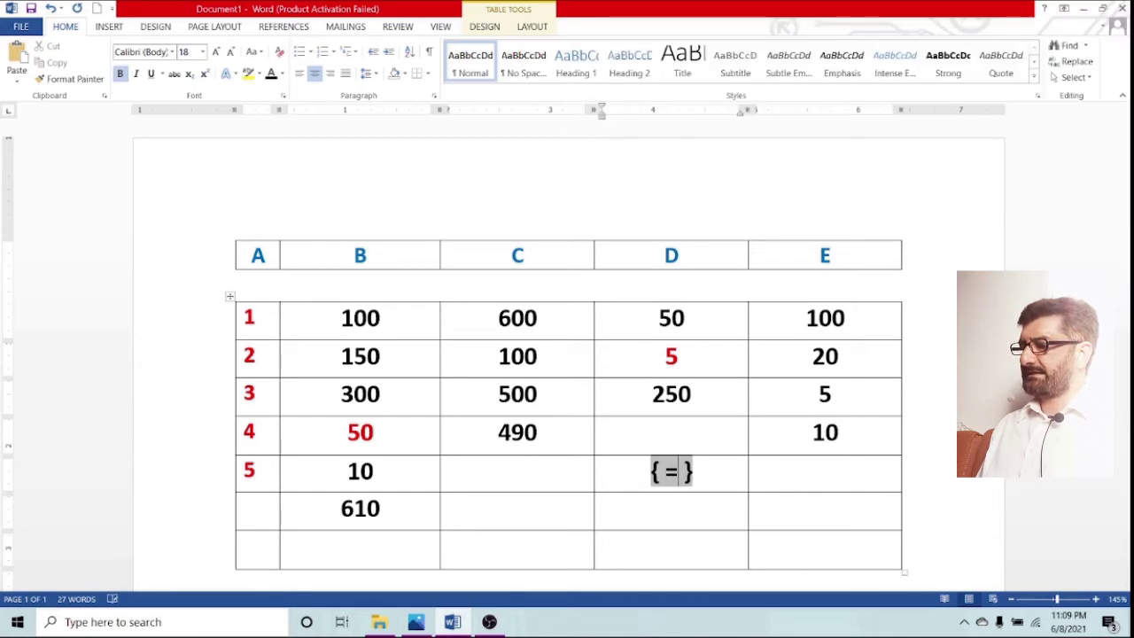
text(d)
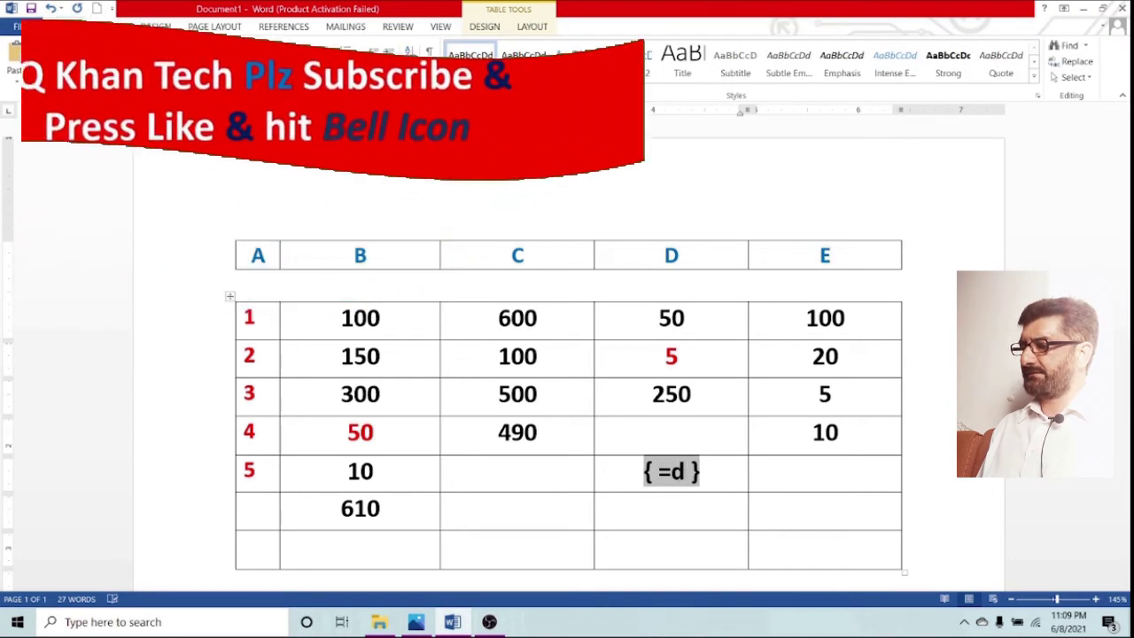
text(2*)
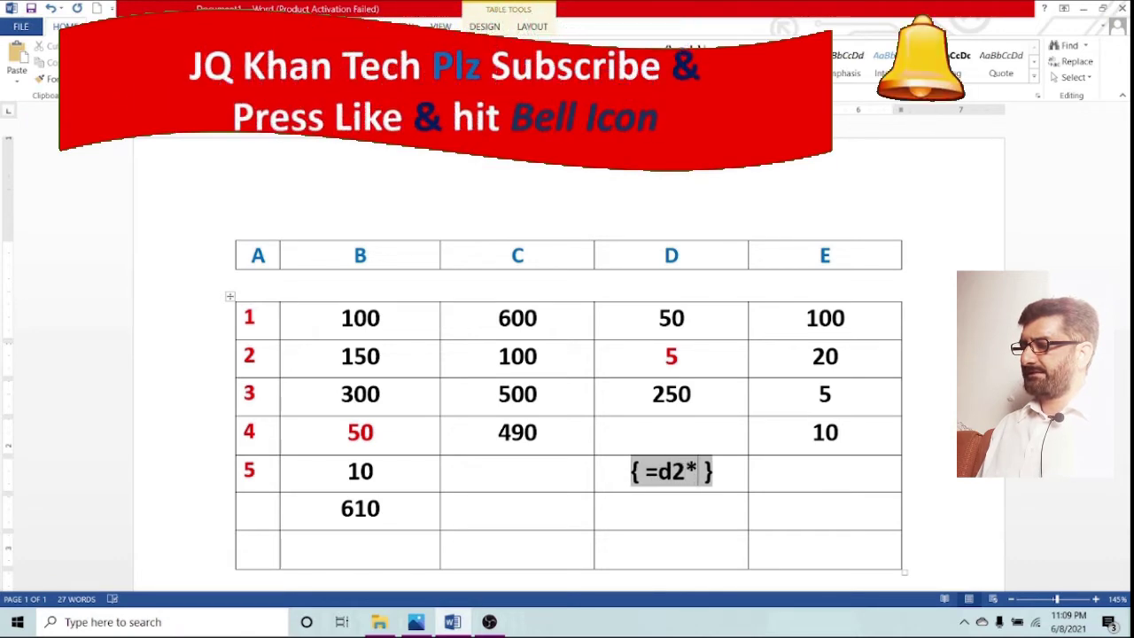
text(d)
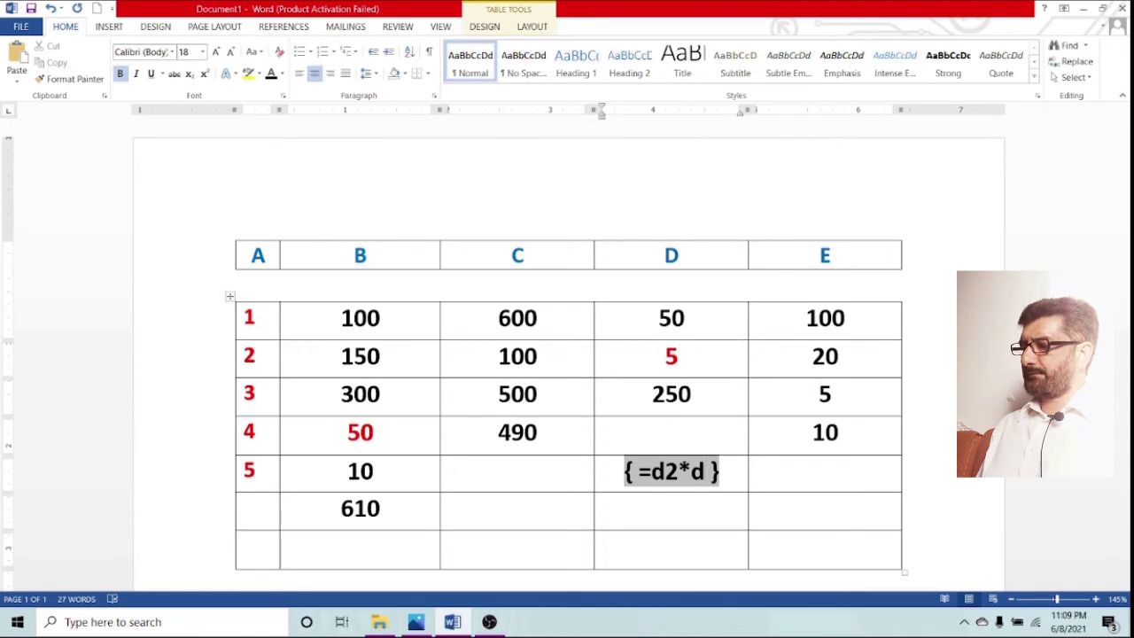
key(BackSpace)
text(b)
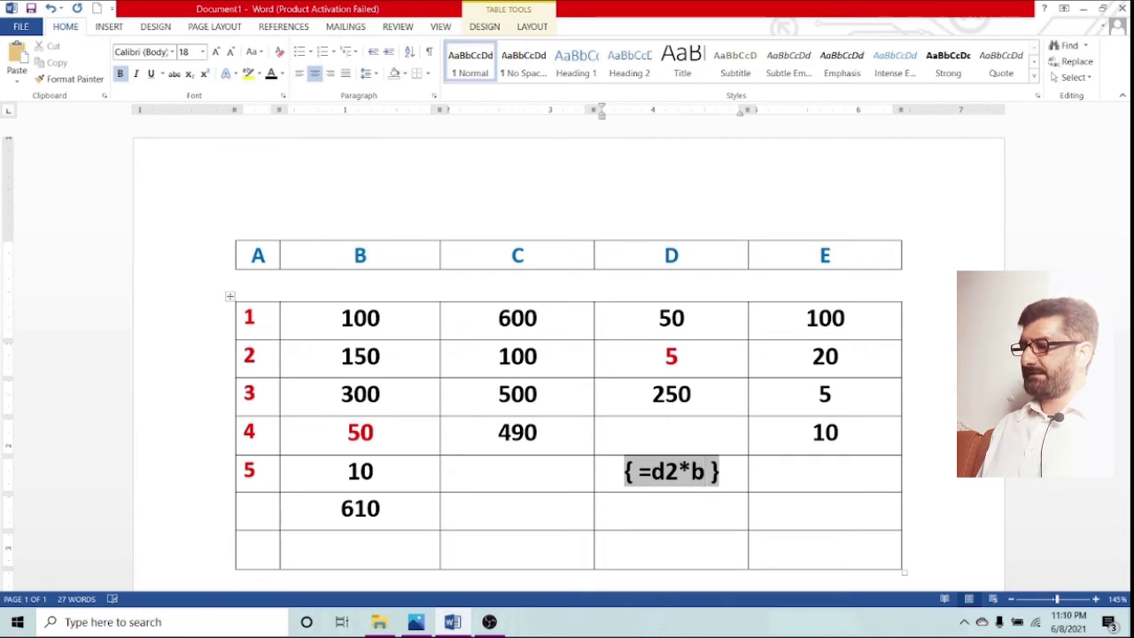
text(4)
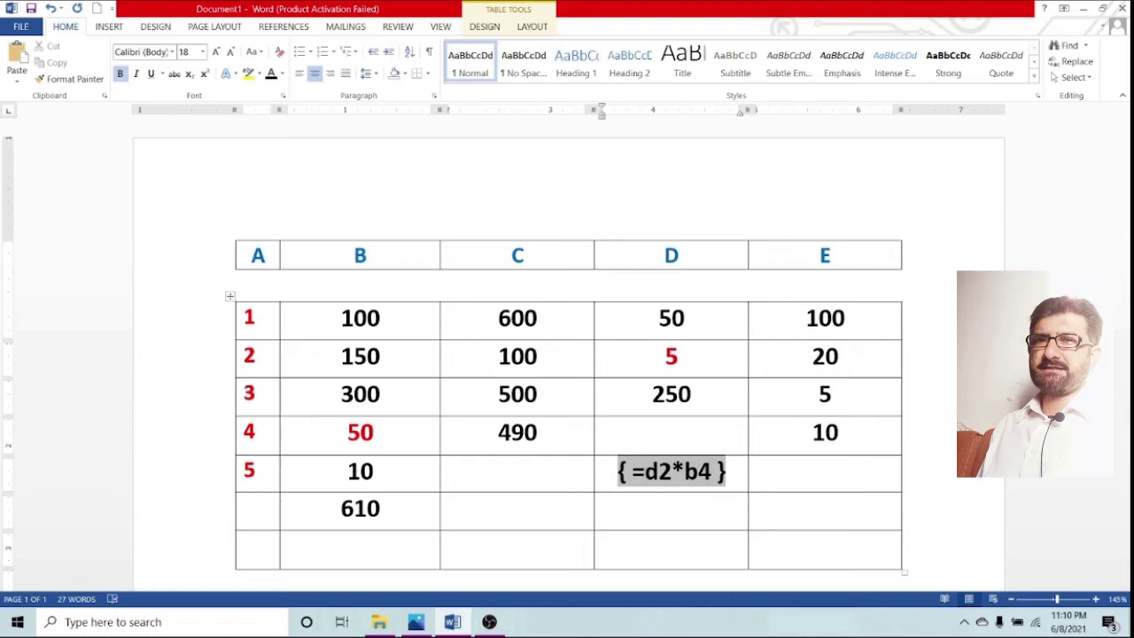
key(F9)
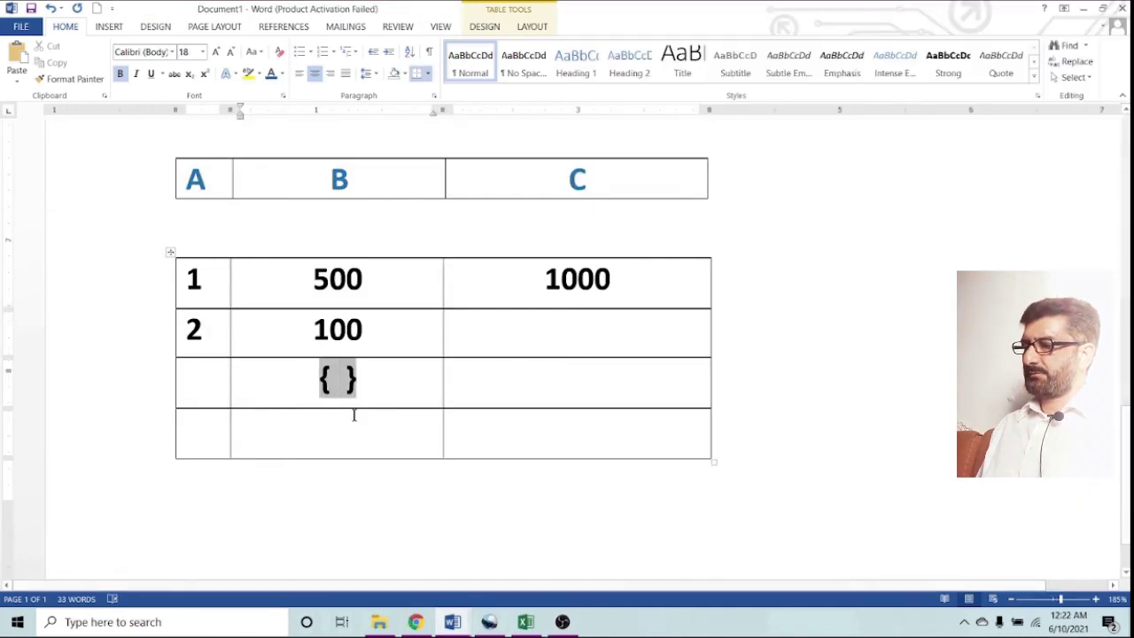
- Enter the formula =b1/b2 in the empty field in column B below row 2 and calculate its result
text(= )
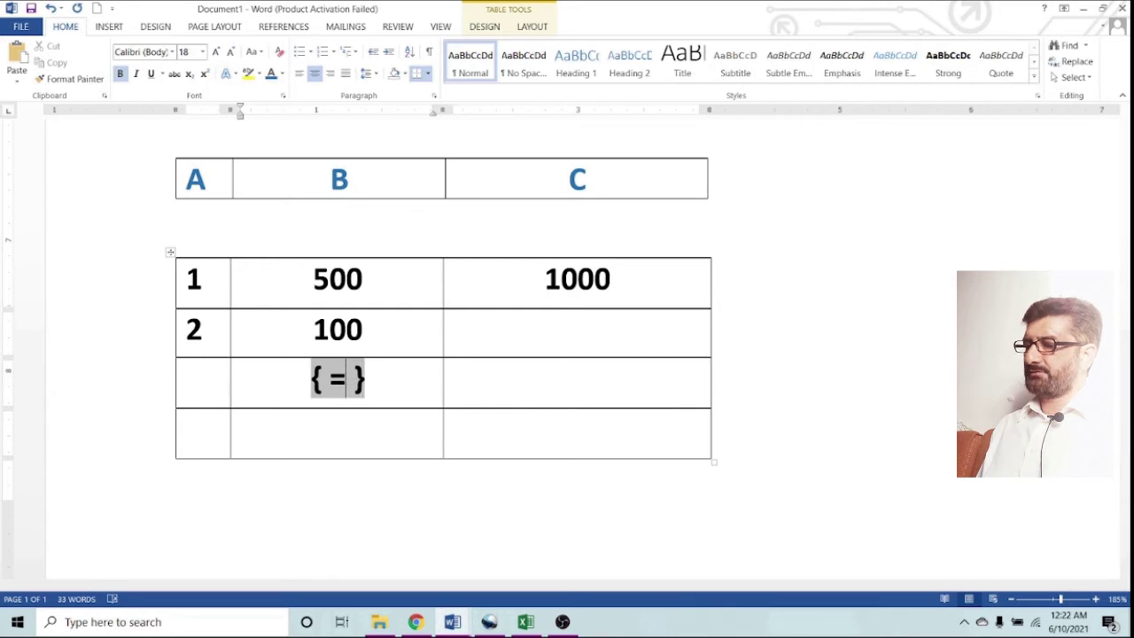
text(b)
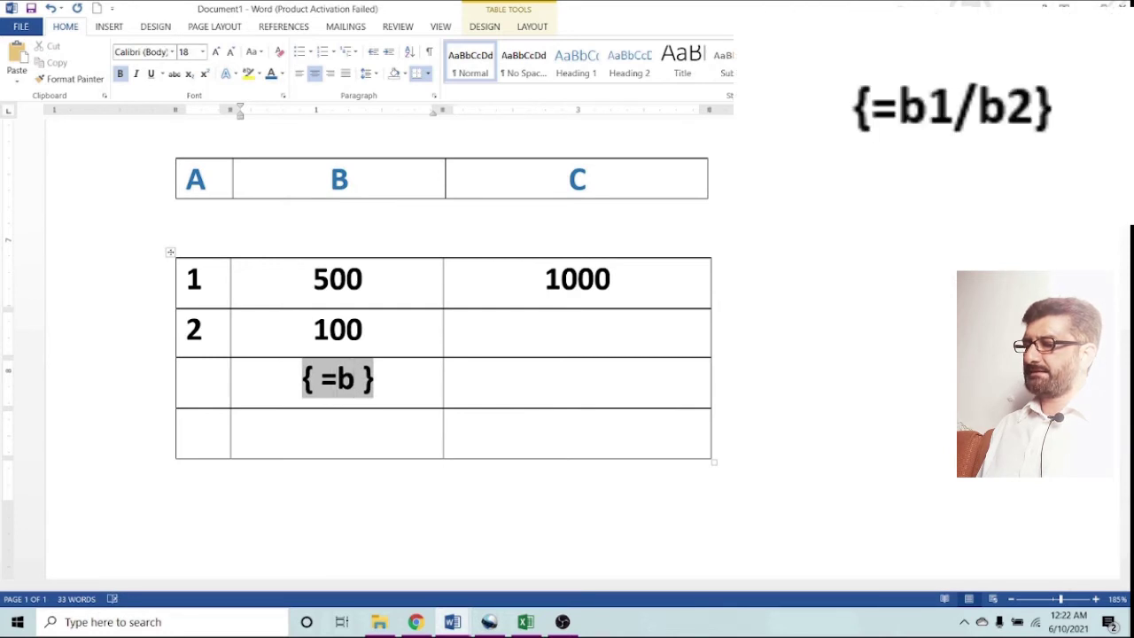
text(1/)
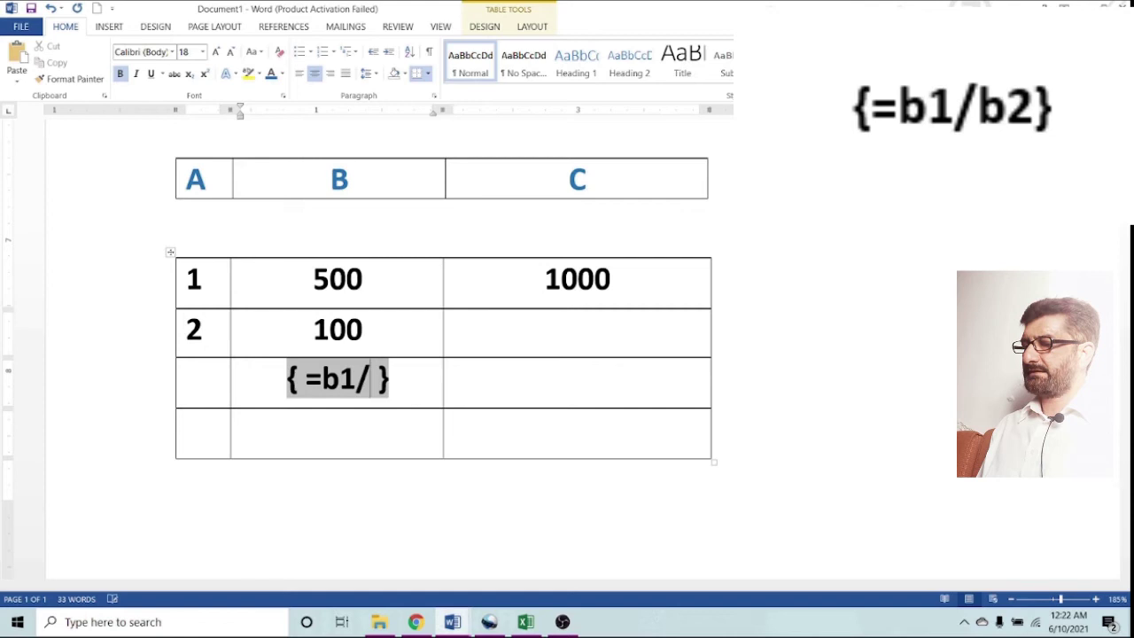
text(b2)
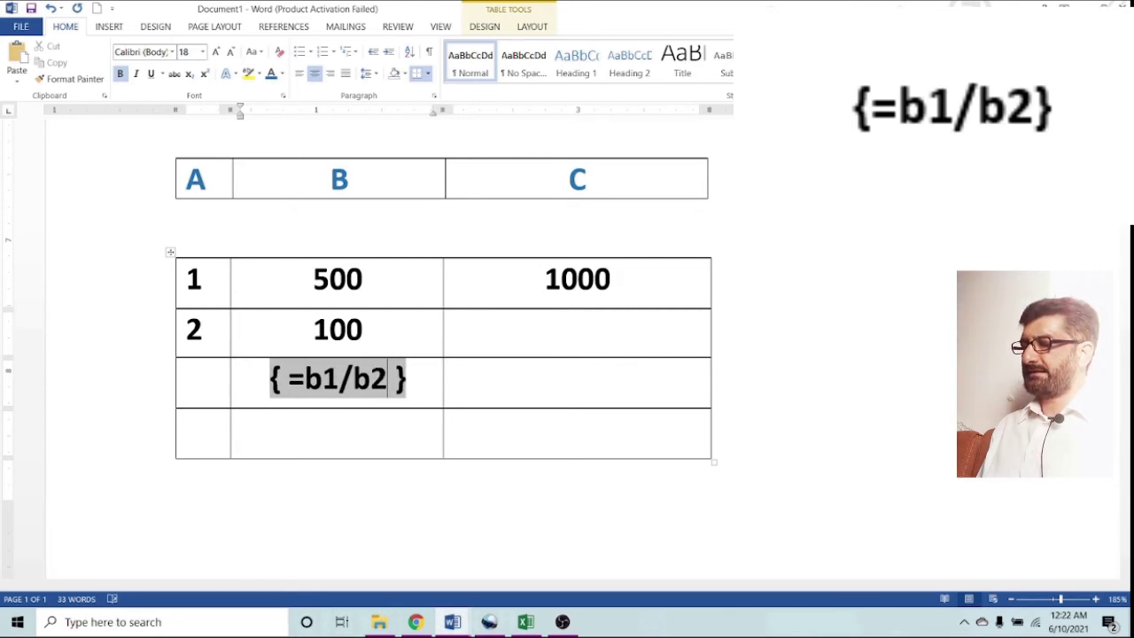
key(F9)
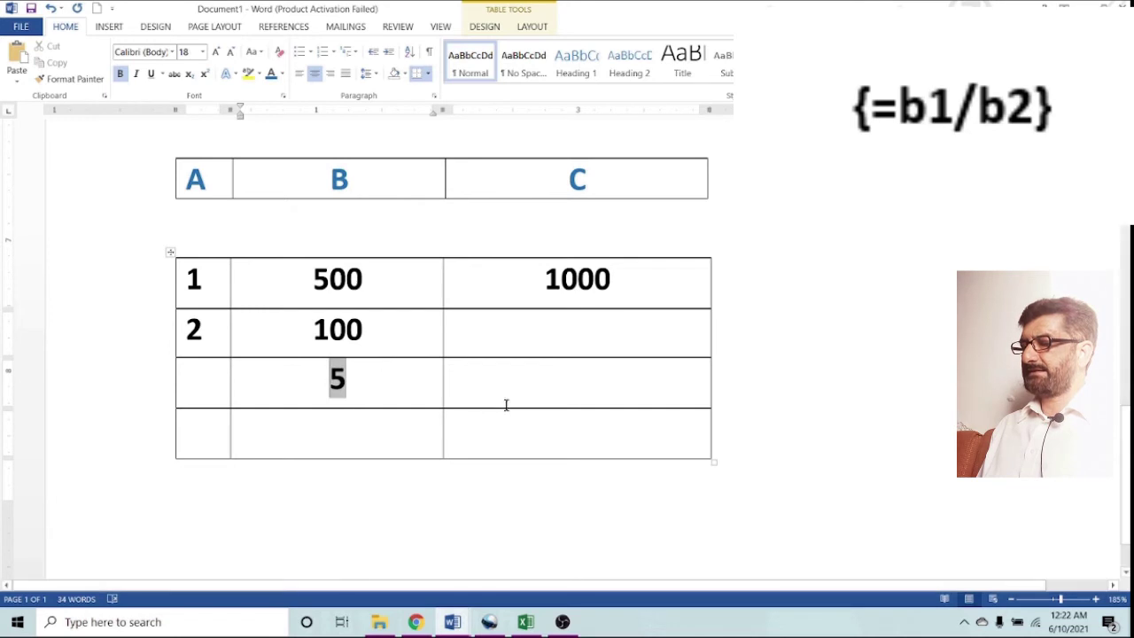
- Insert the formula field =c1/b2 in the third row of column C and calculate its result
click(558, 399)
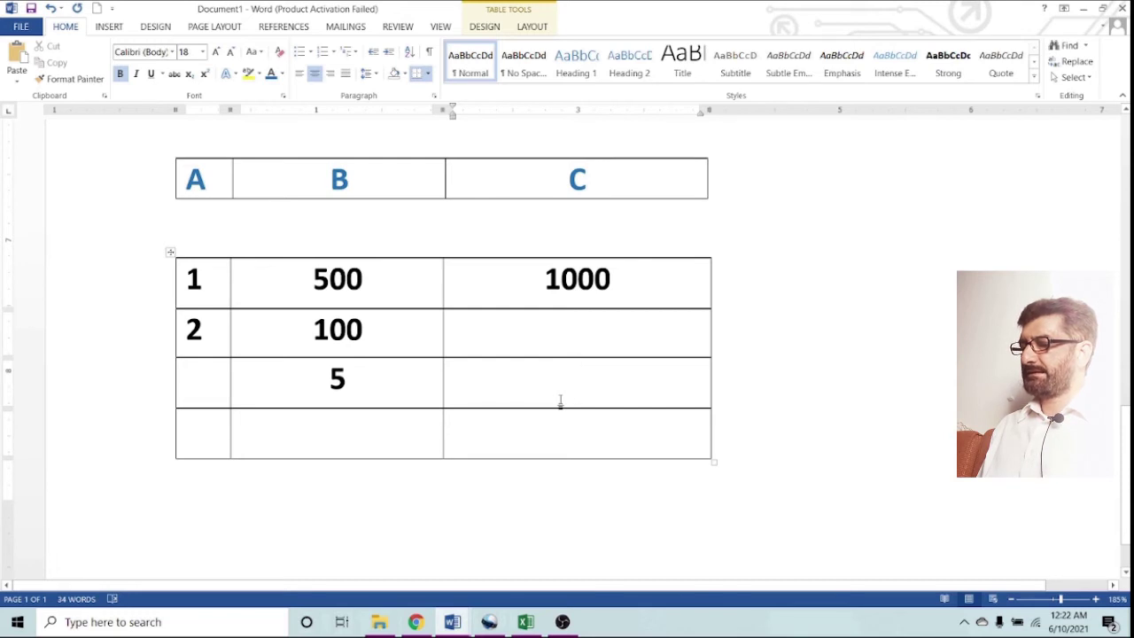
key(ctrl+F9)
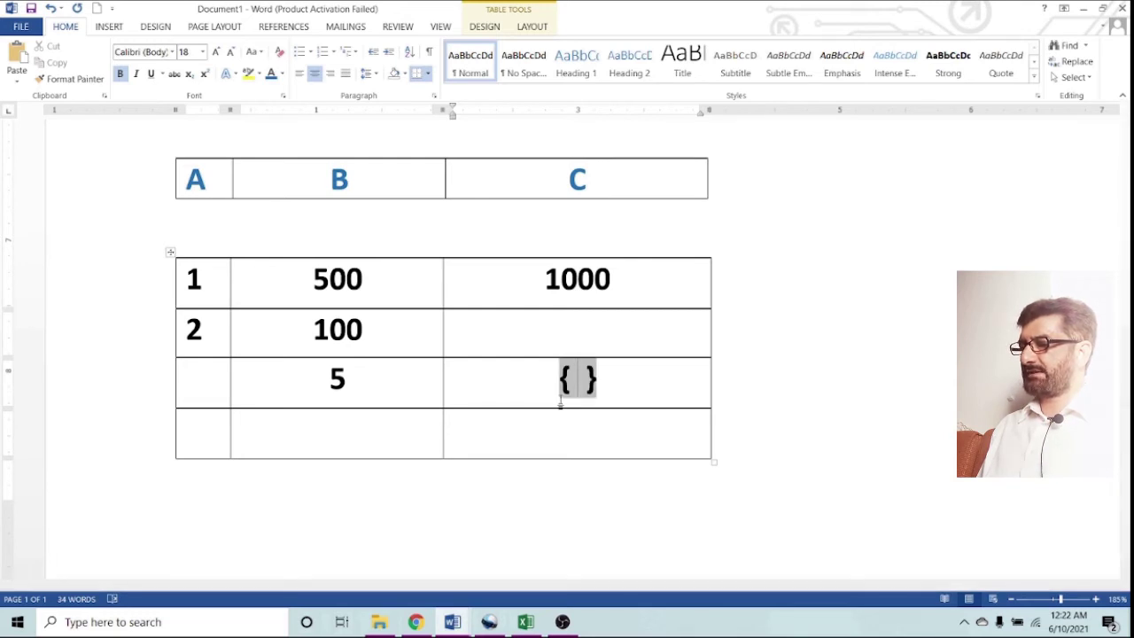
text(=c1 )
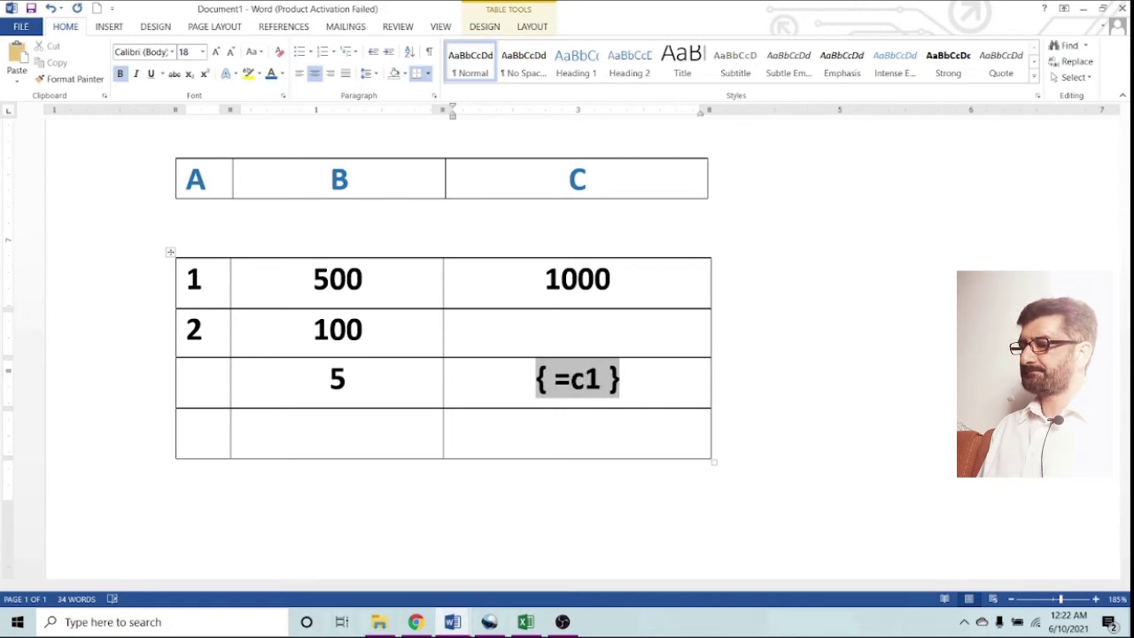
text(/)
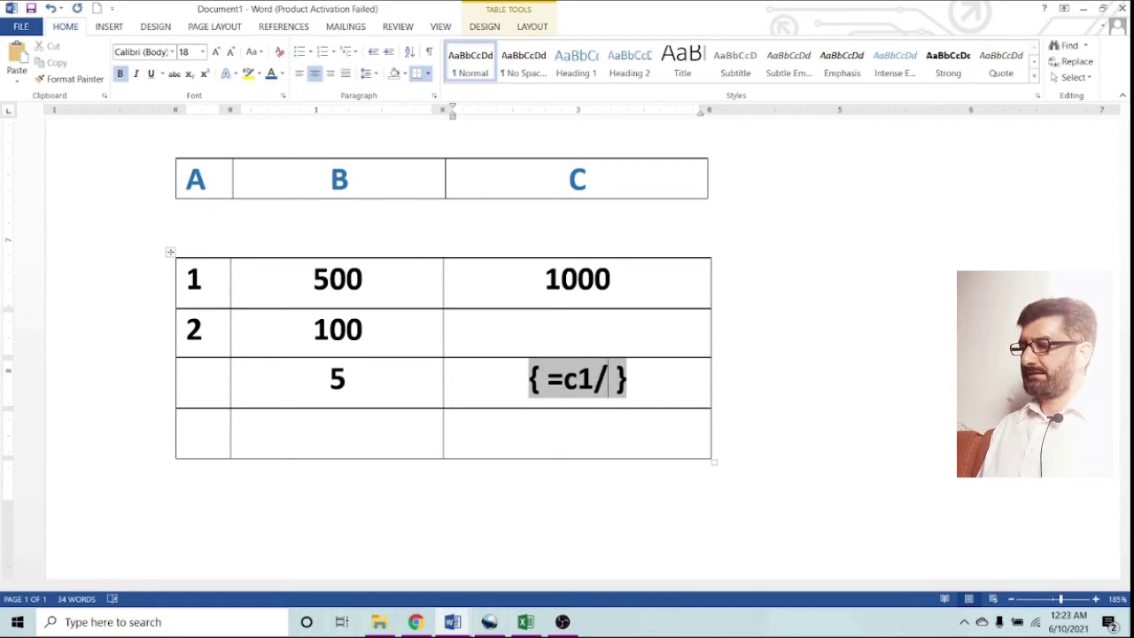
text(b)
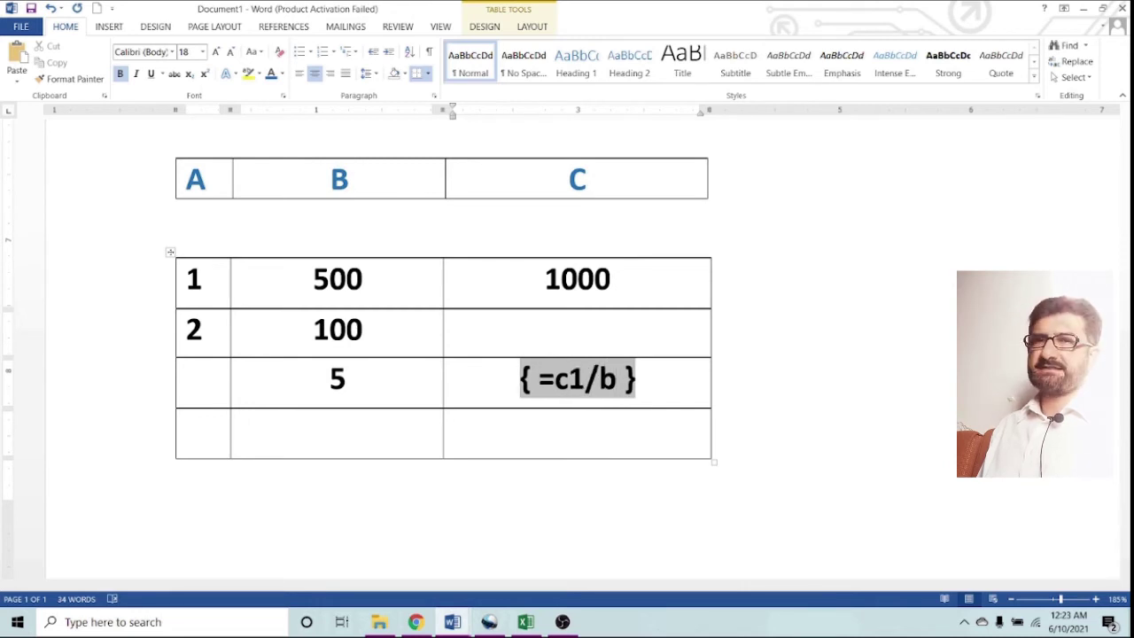
text(2)
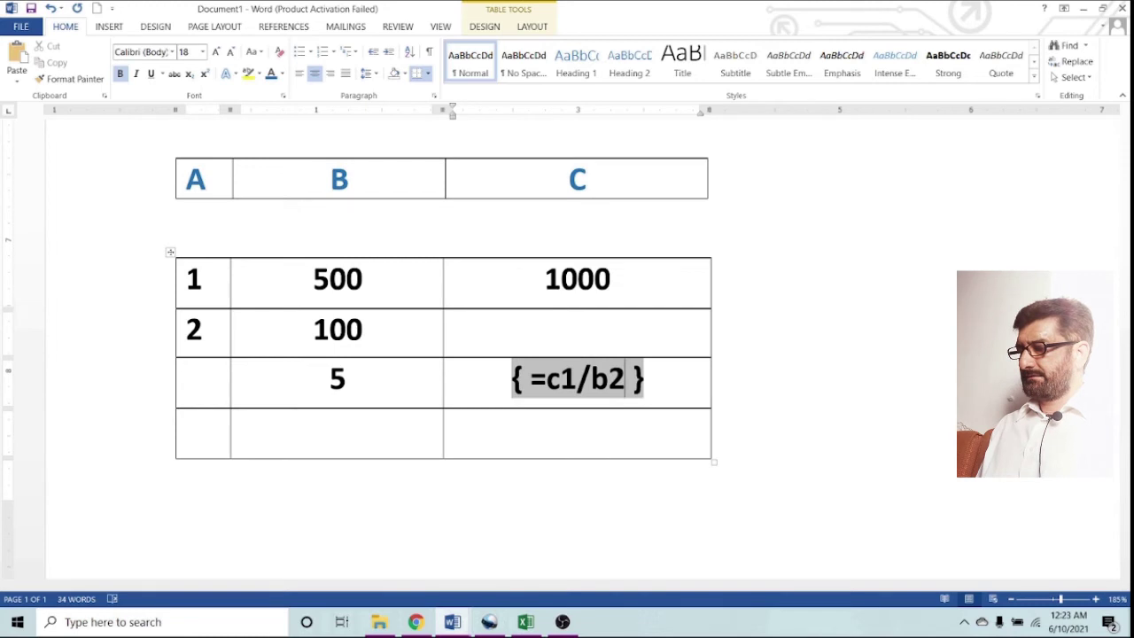
key(F9)
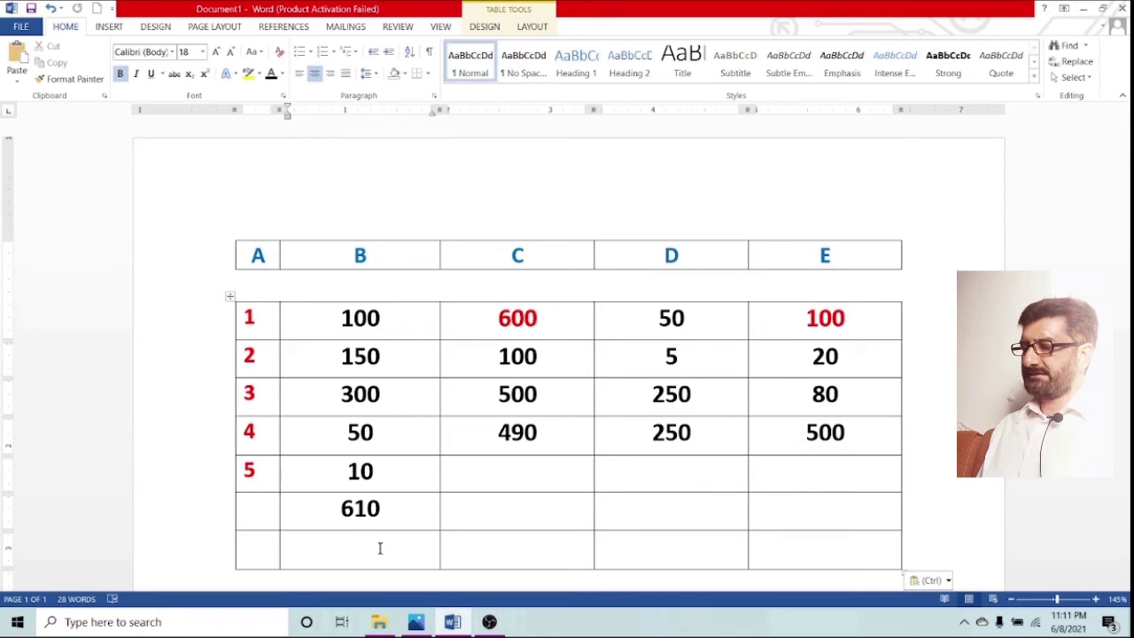
- Insert the formula field =min(b1:b6) in the last row of column B and calculate its result
key(ctrl+F9)
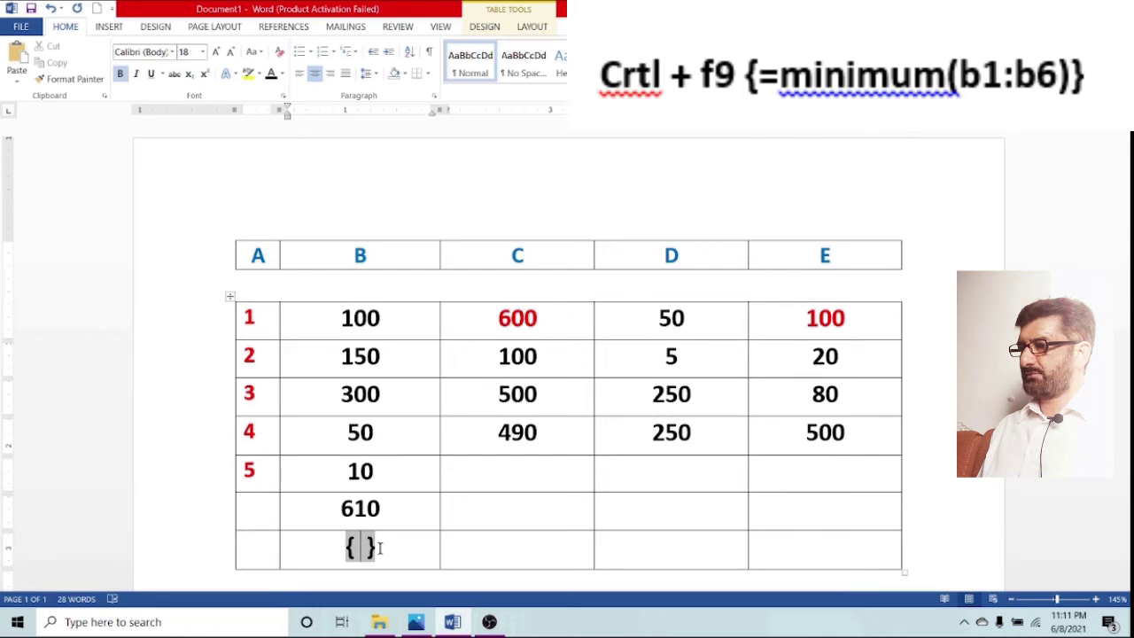
text(=mi )
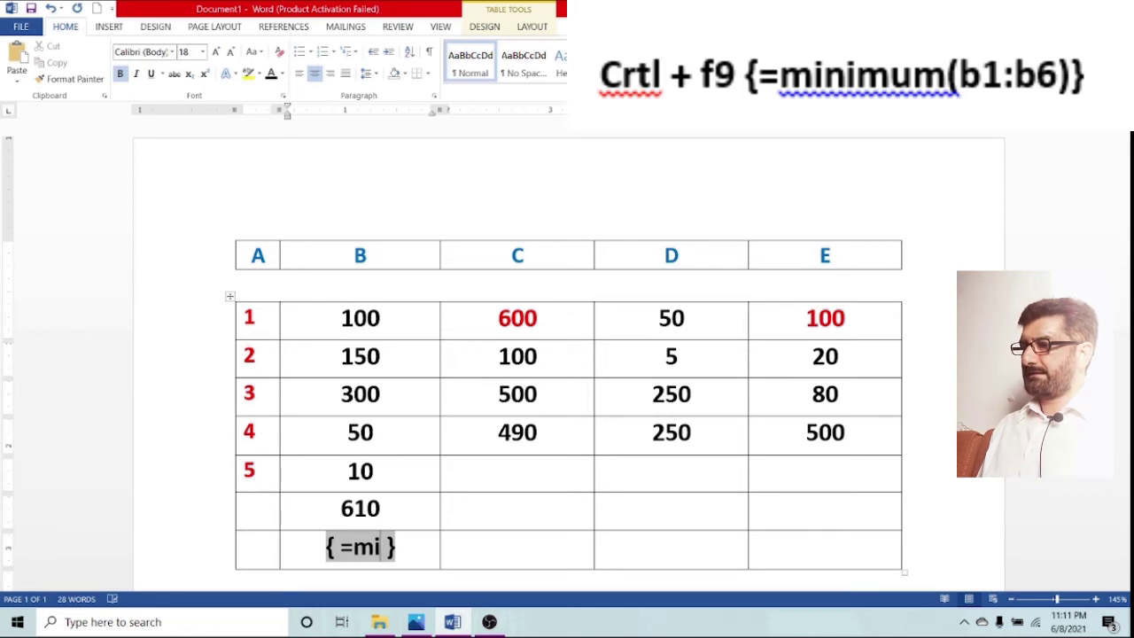
text(n*)
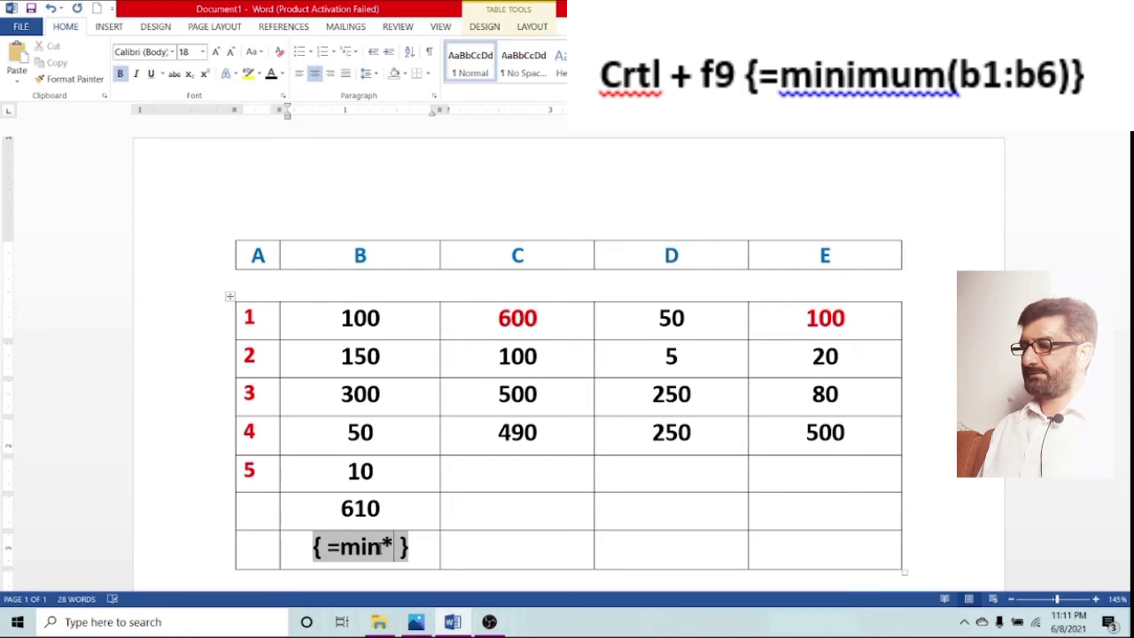
key(BackSpace)
text(()
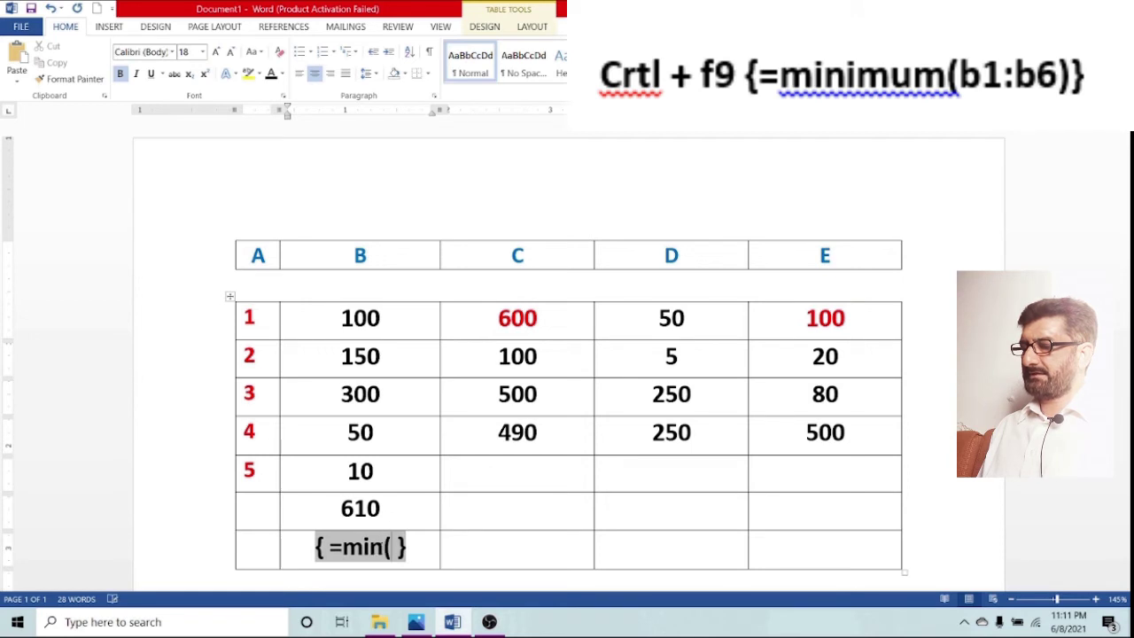
text(b)
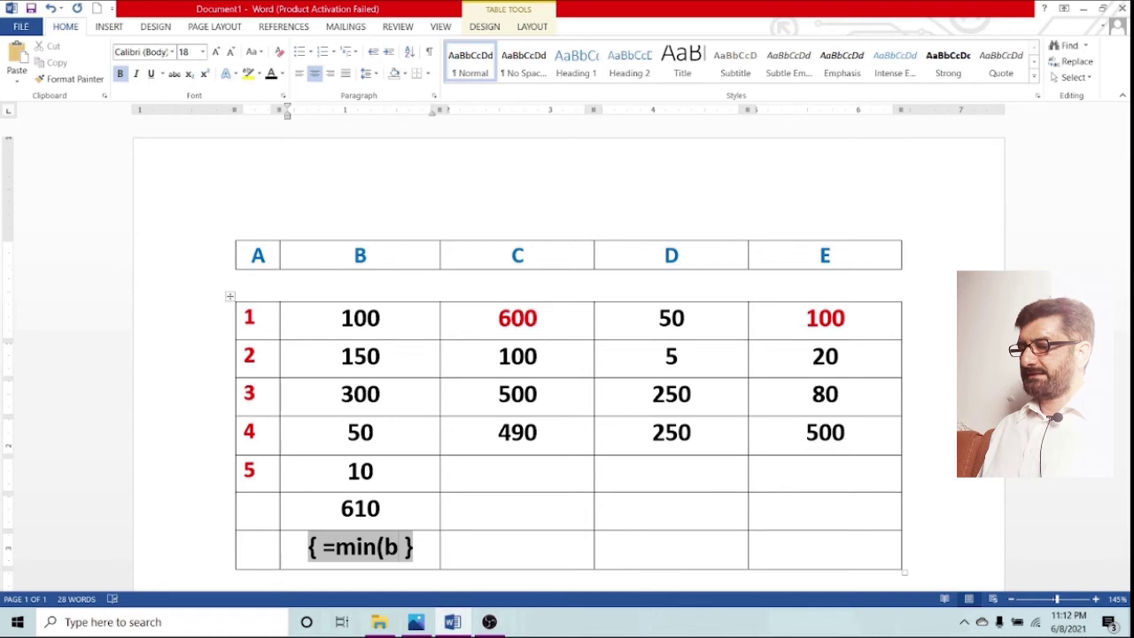
text(1)
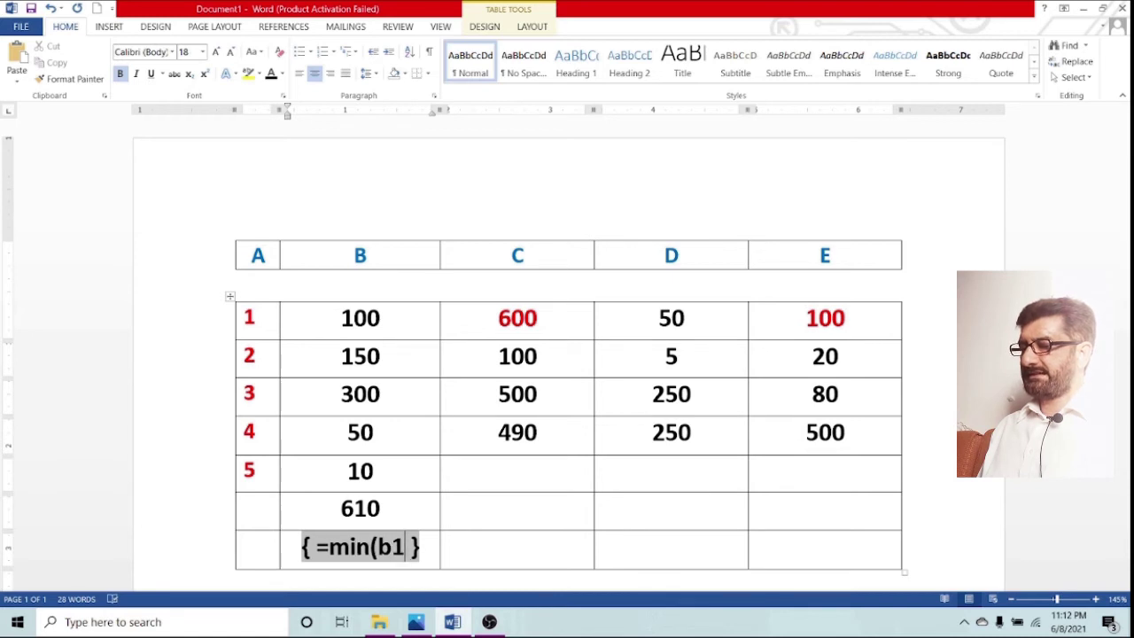
text(:)
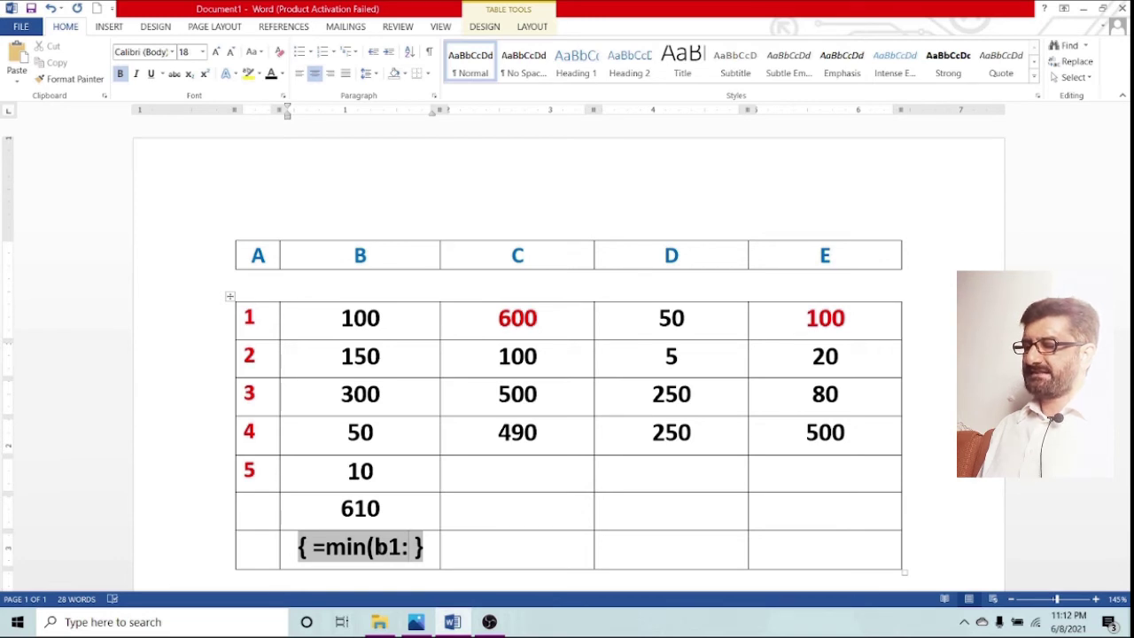
text(b)
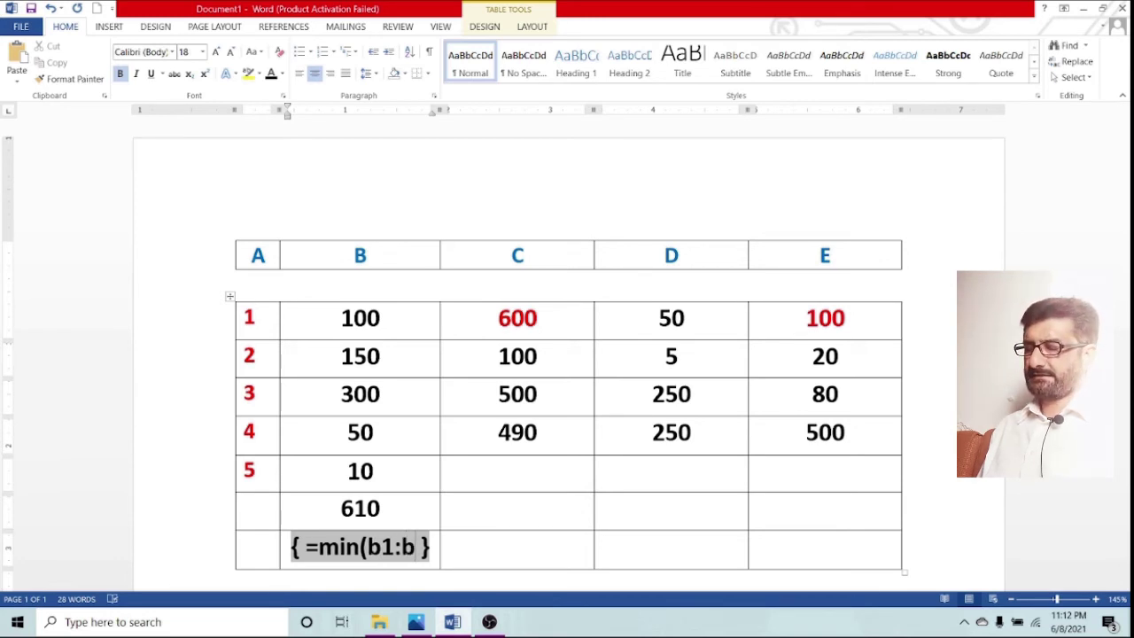
text(6)
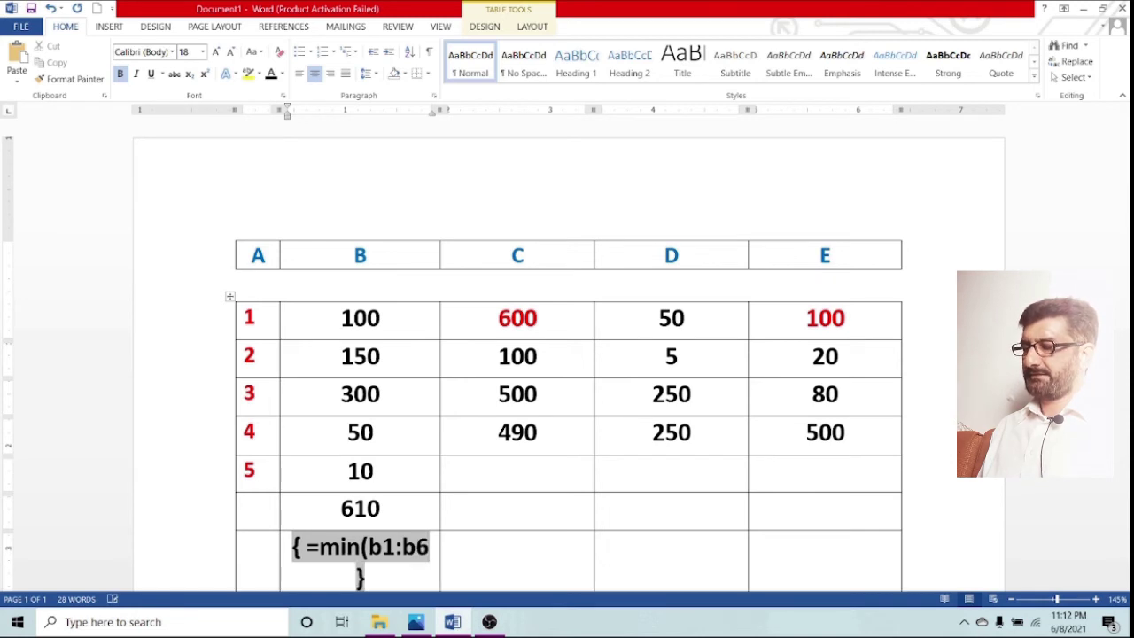
text())
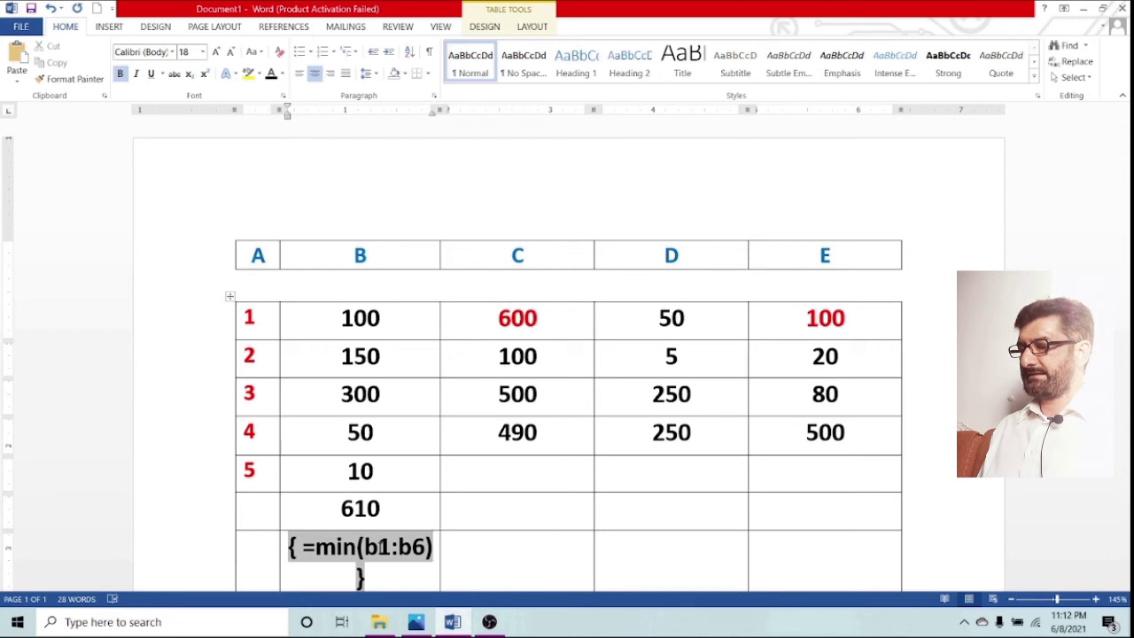
key(F9)
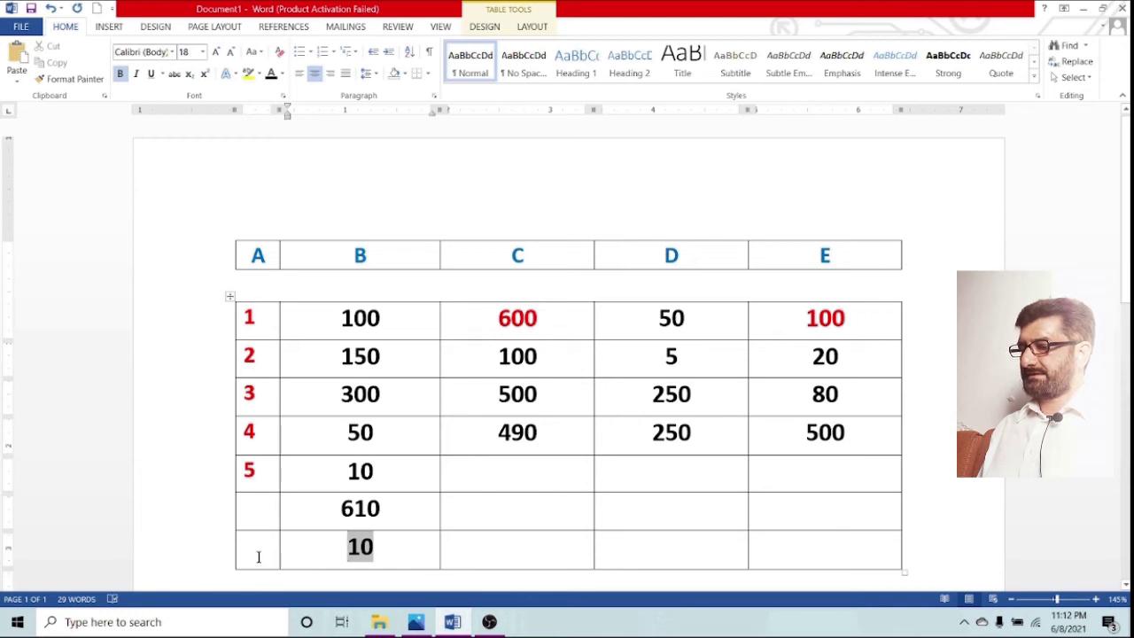
- Add the label "minimum" after the calculated result in the last row of column B
click(399, 557)
text(m)
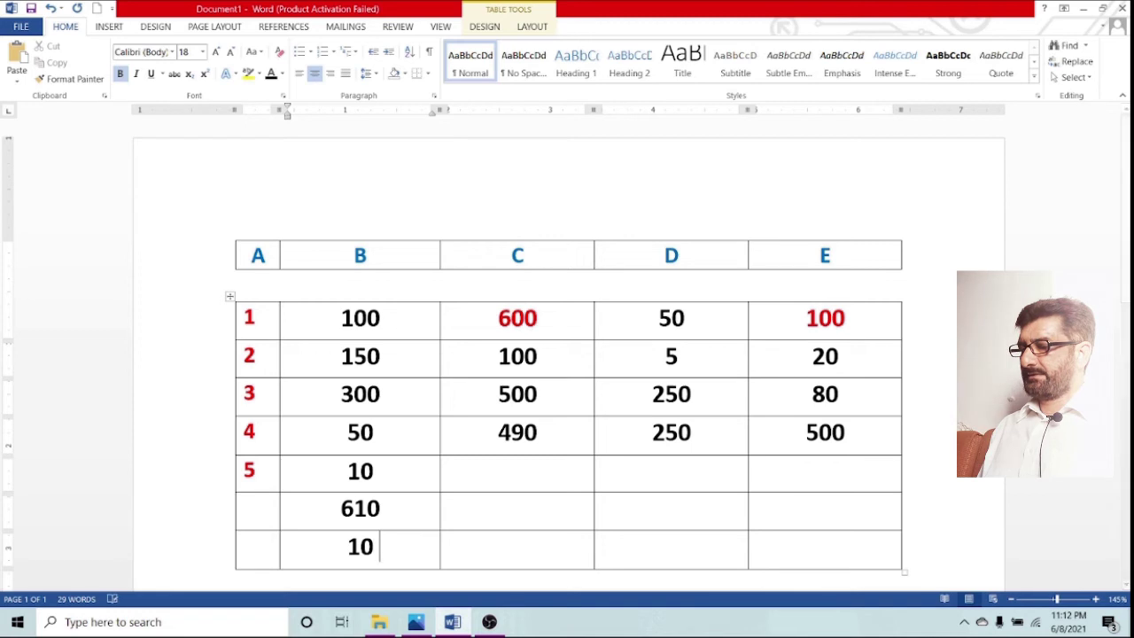
text(inimum)
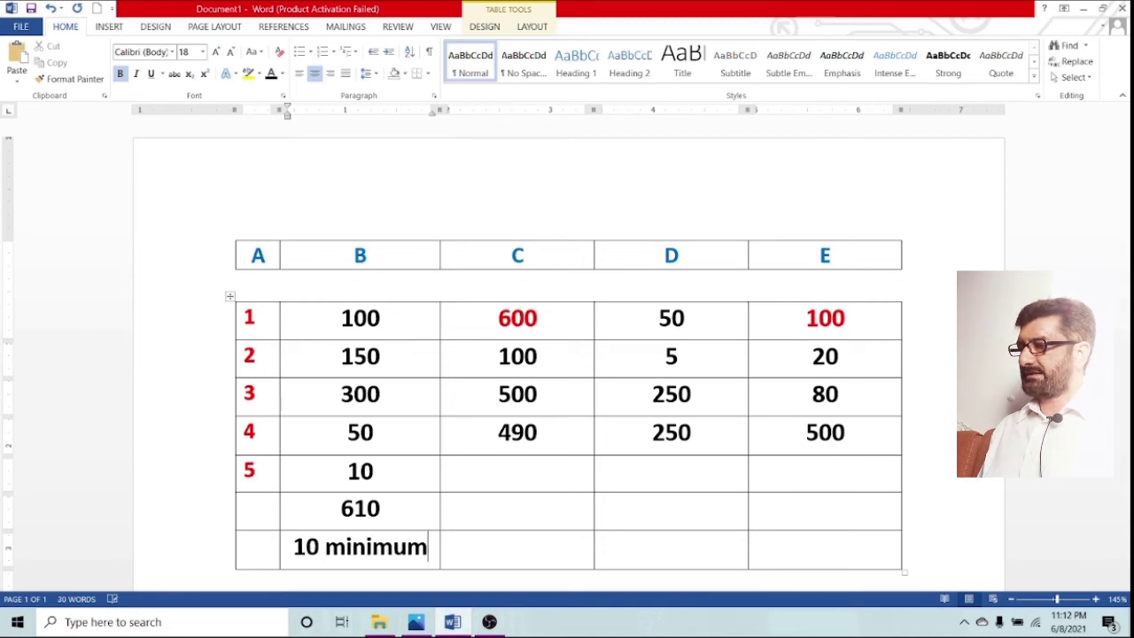
- Insert the formula field =max(c1:c6) in the last row of column C and calculate its result
key(Tab)
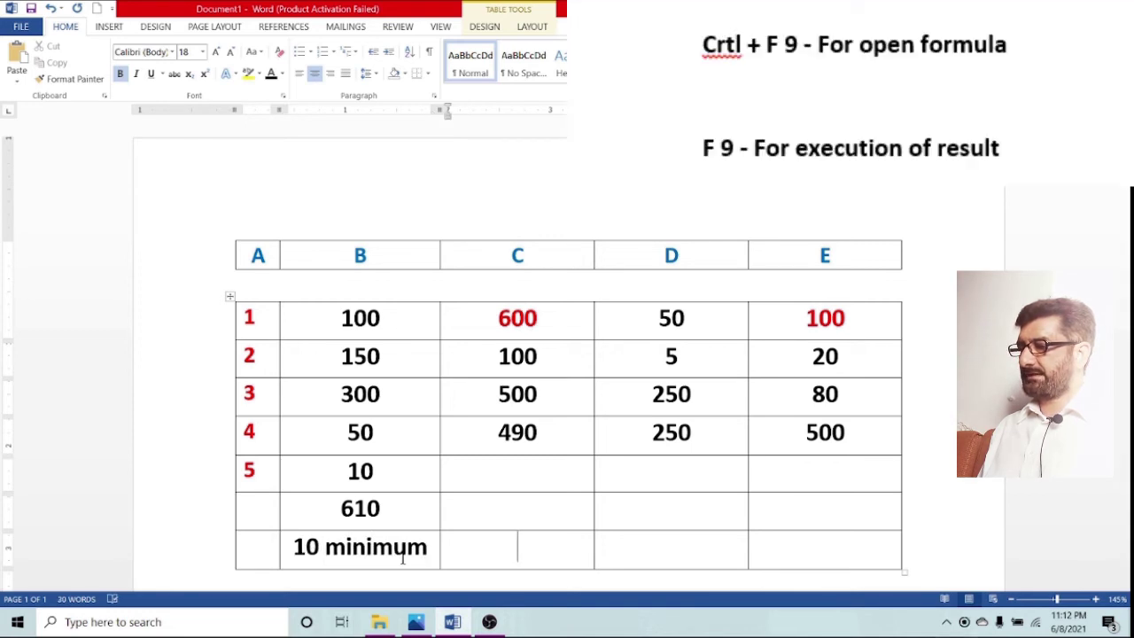
key(ctrl+F9)
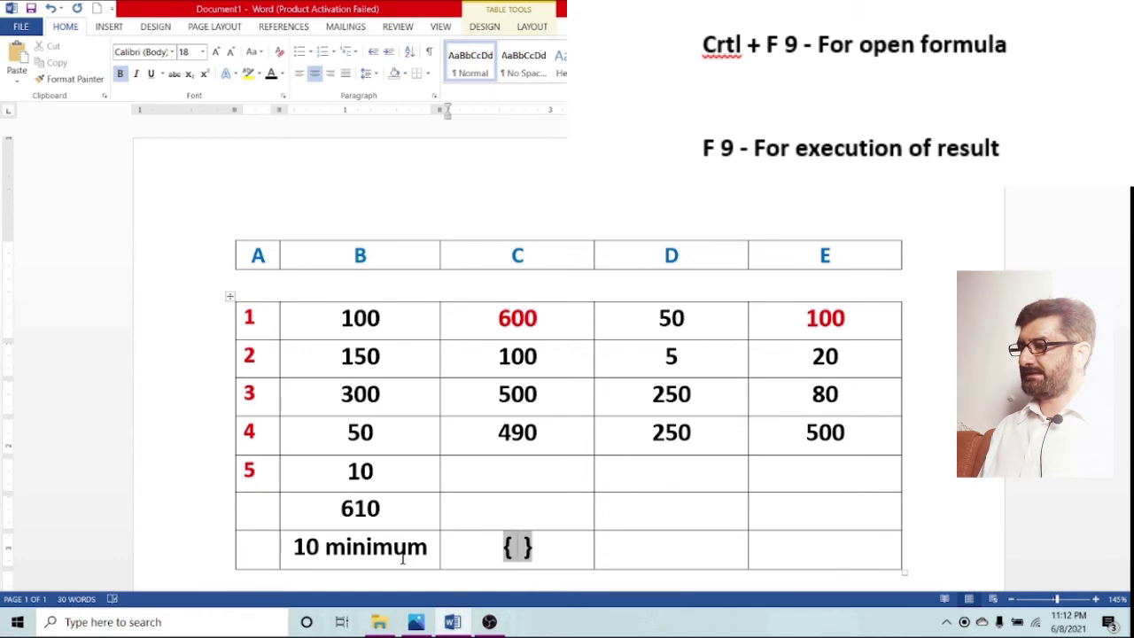
text(= )
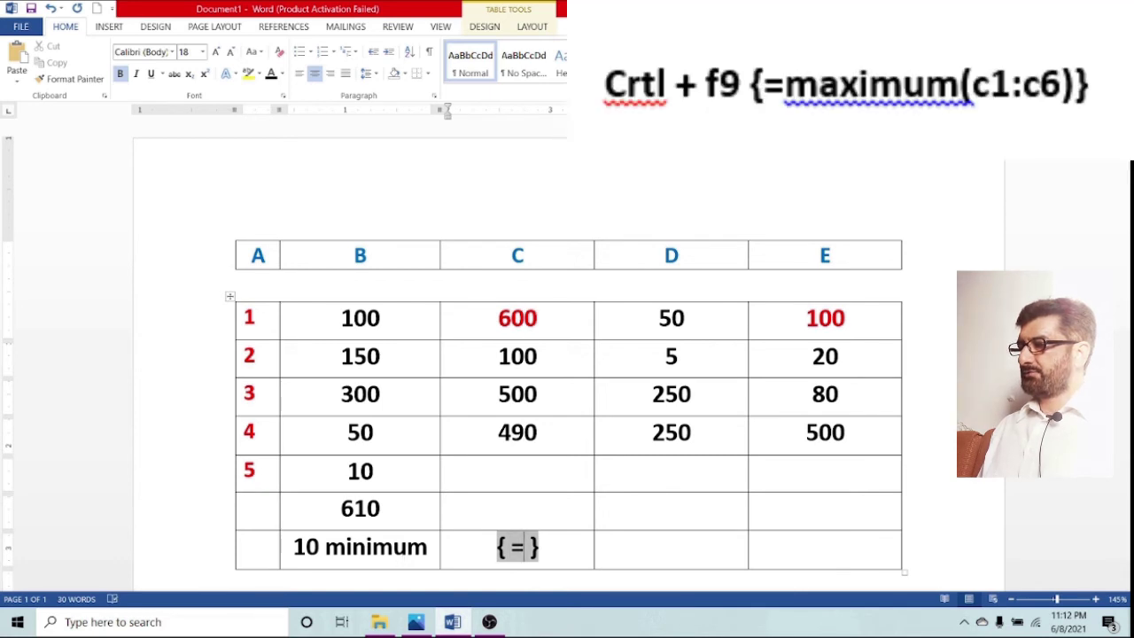
text(max)
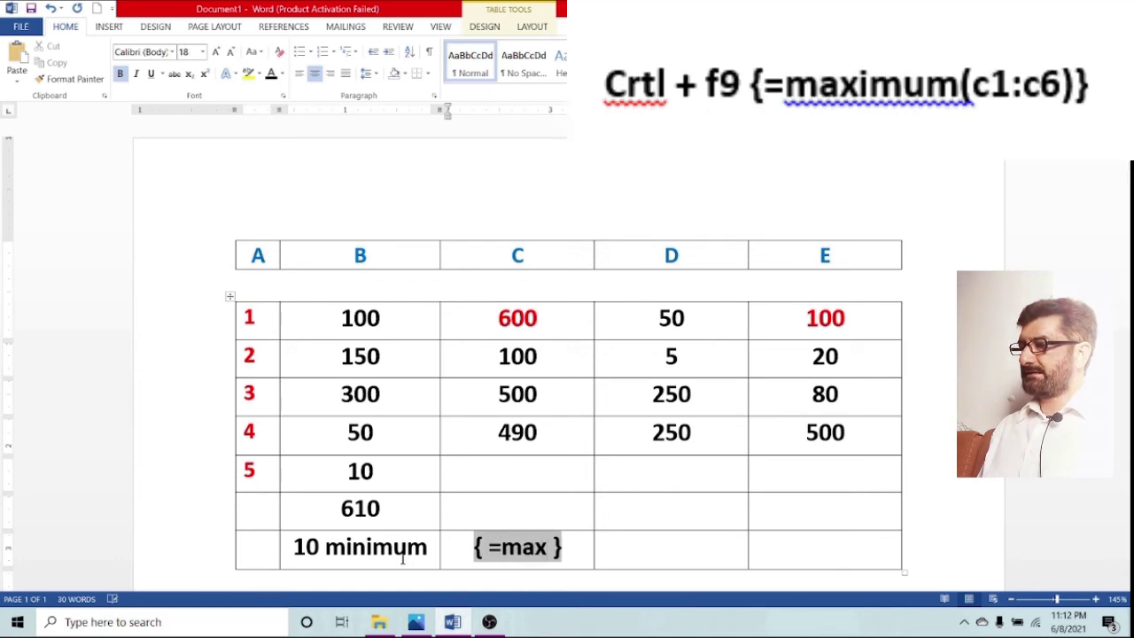
text(()
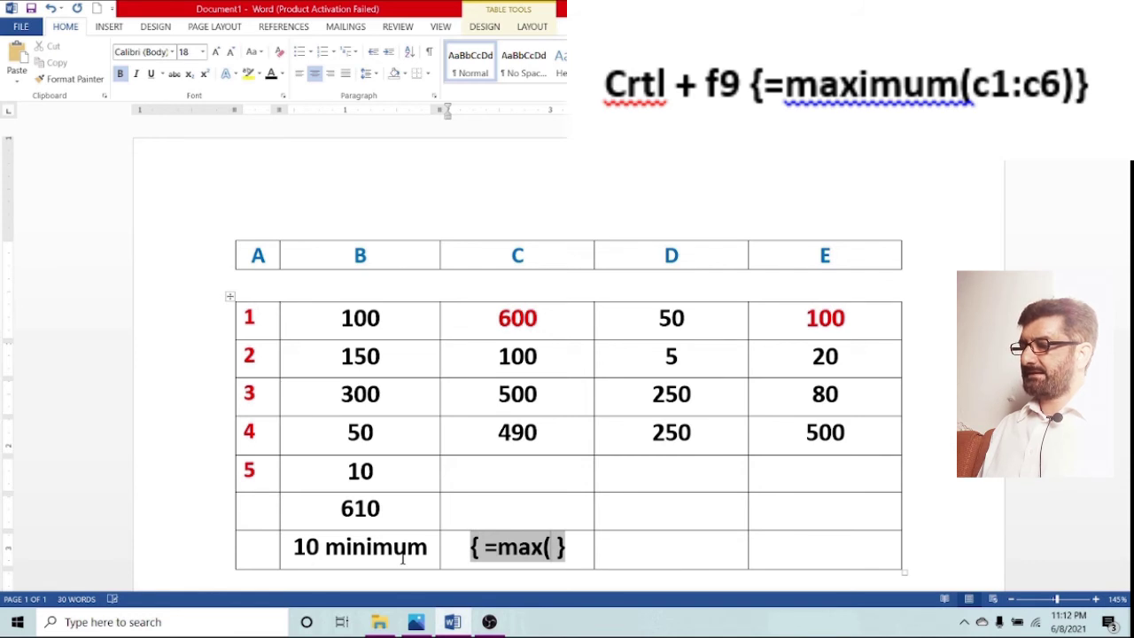
text(c)
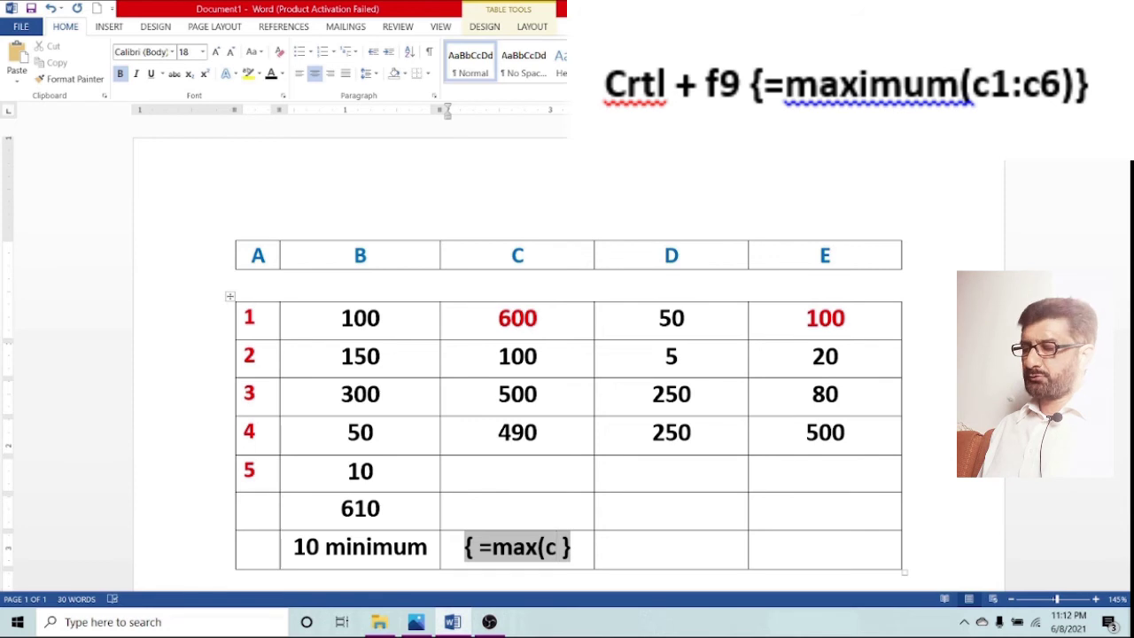
text(1)
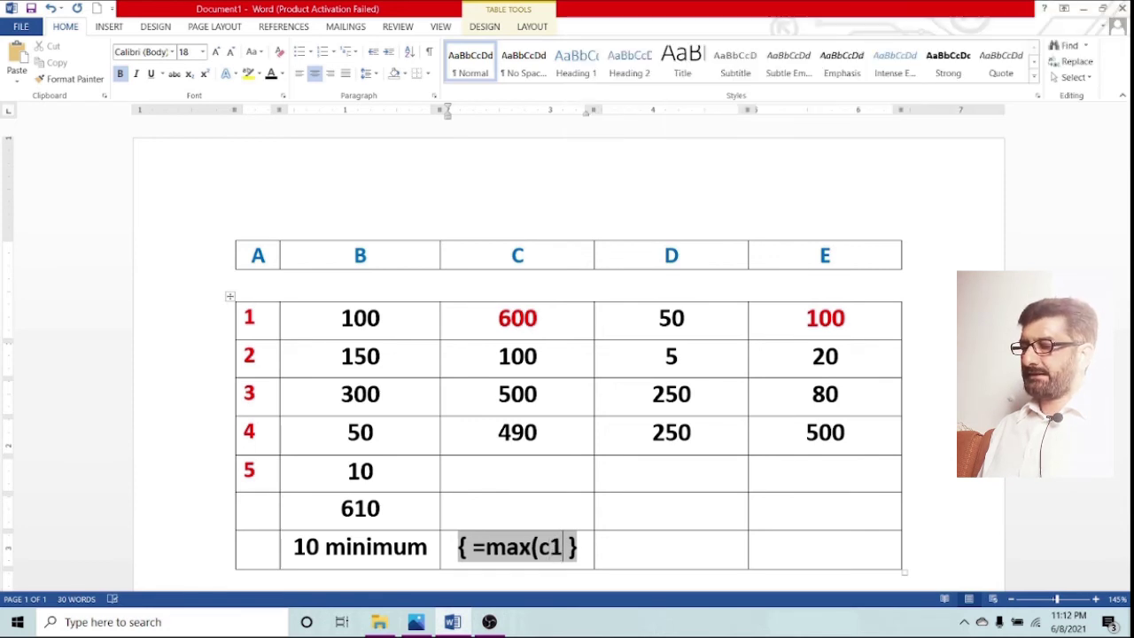
text(:)
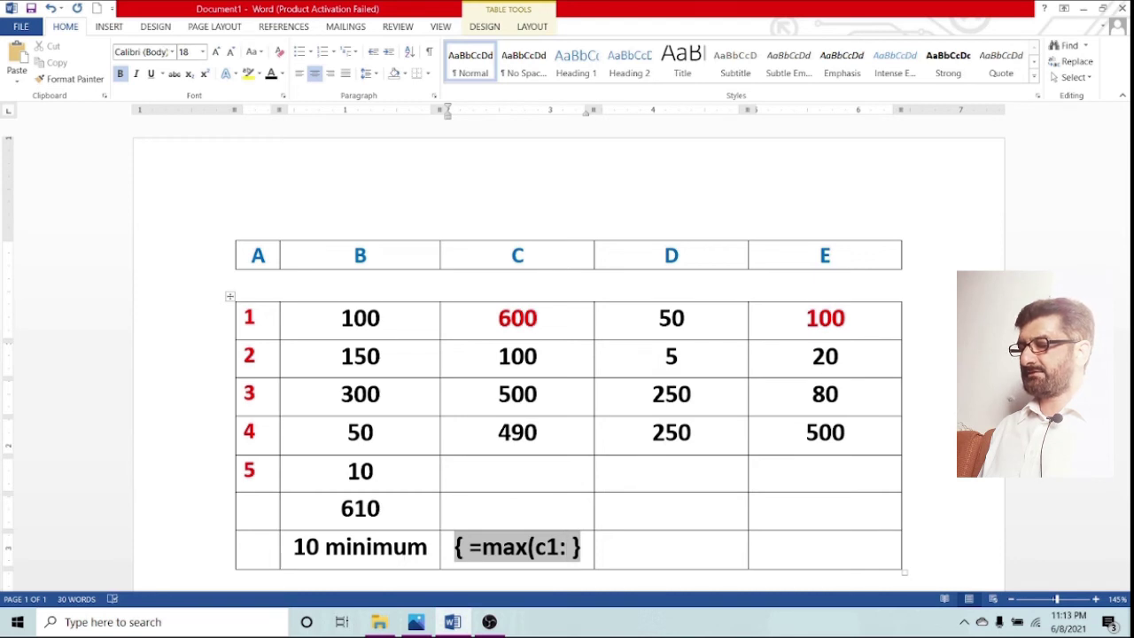
text(c)
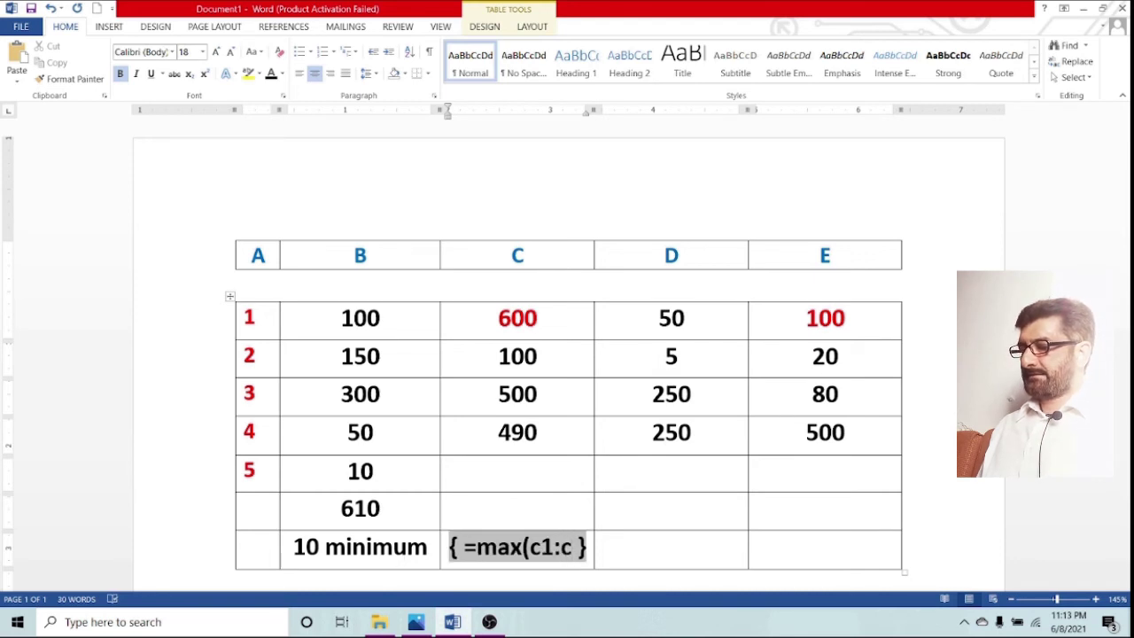
text(6)
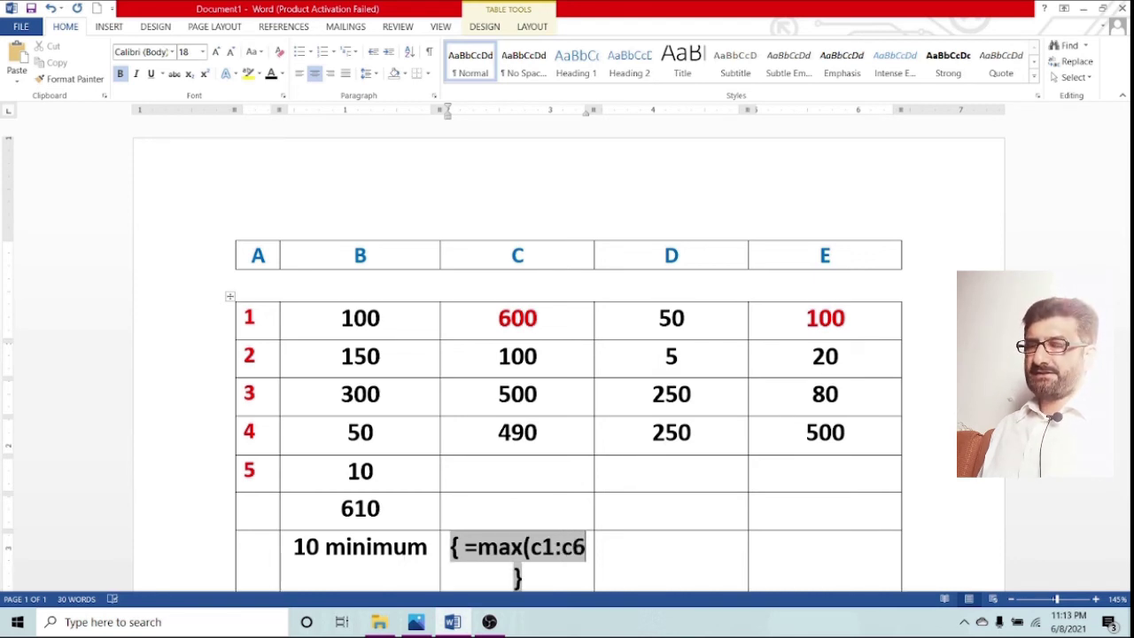
text())
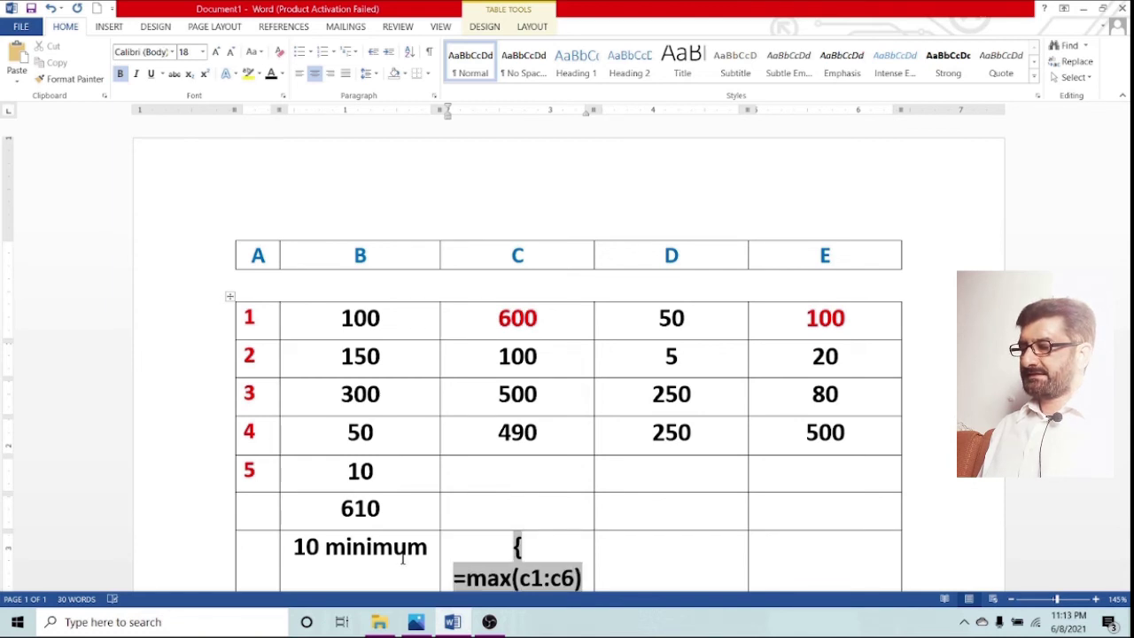
key(F9)
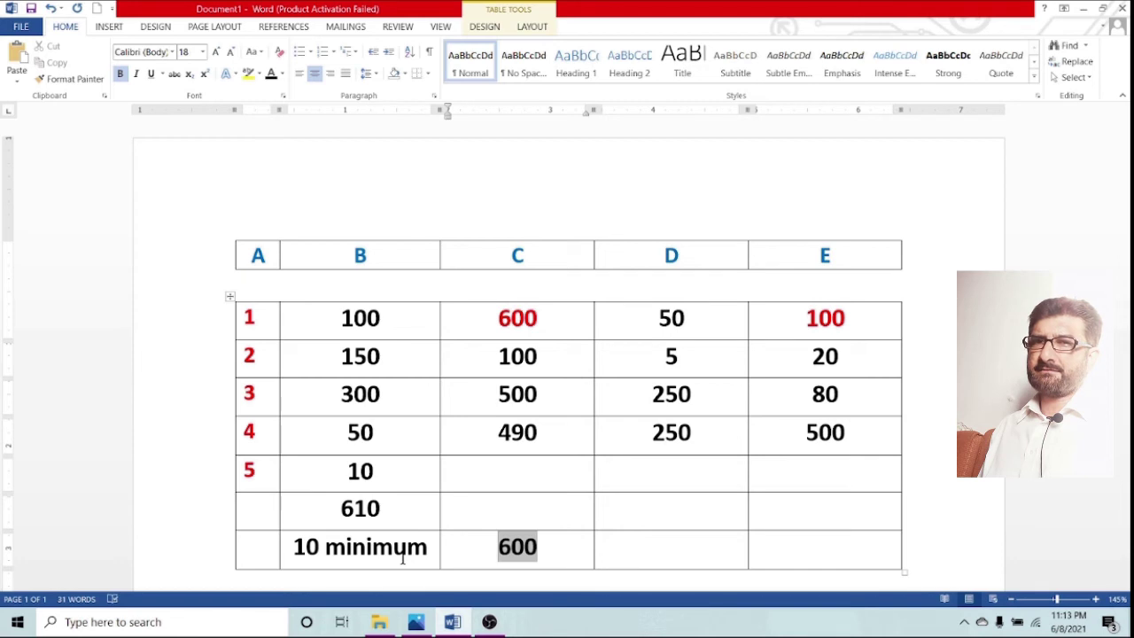
- Add the label "Maximum" after the calculated result in the last row of column C
click(558, 544)
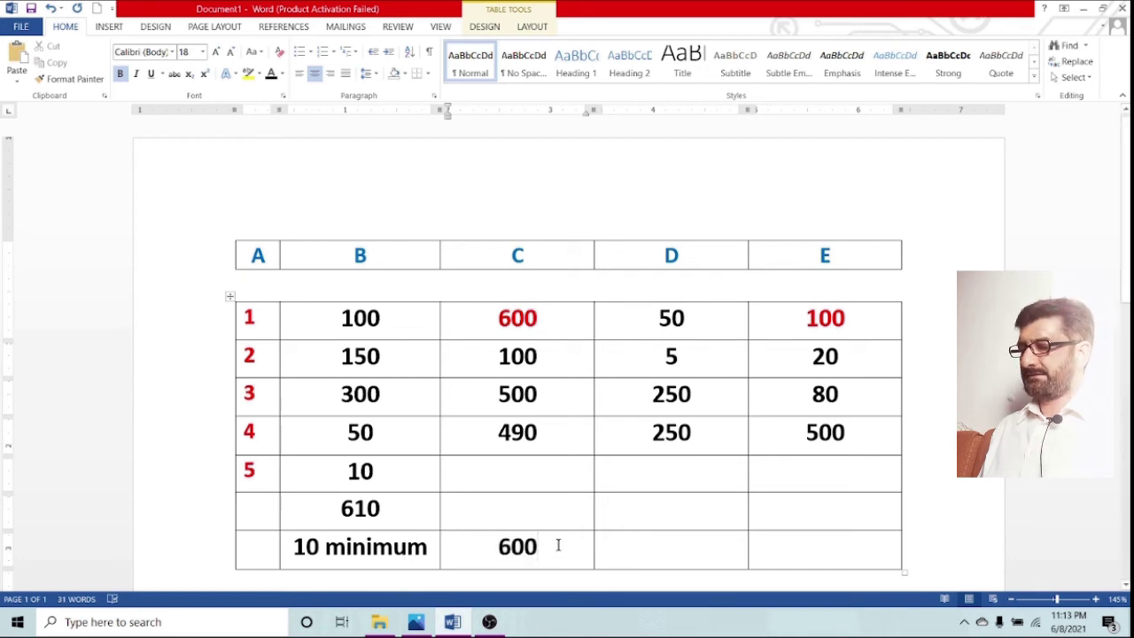
text(M)
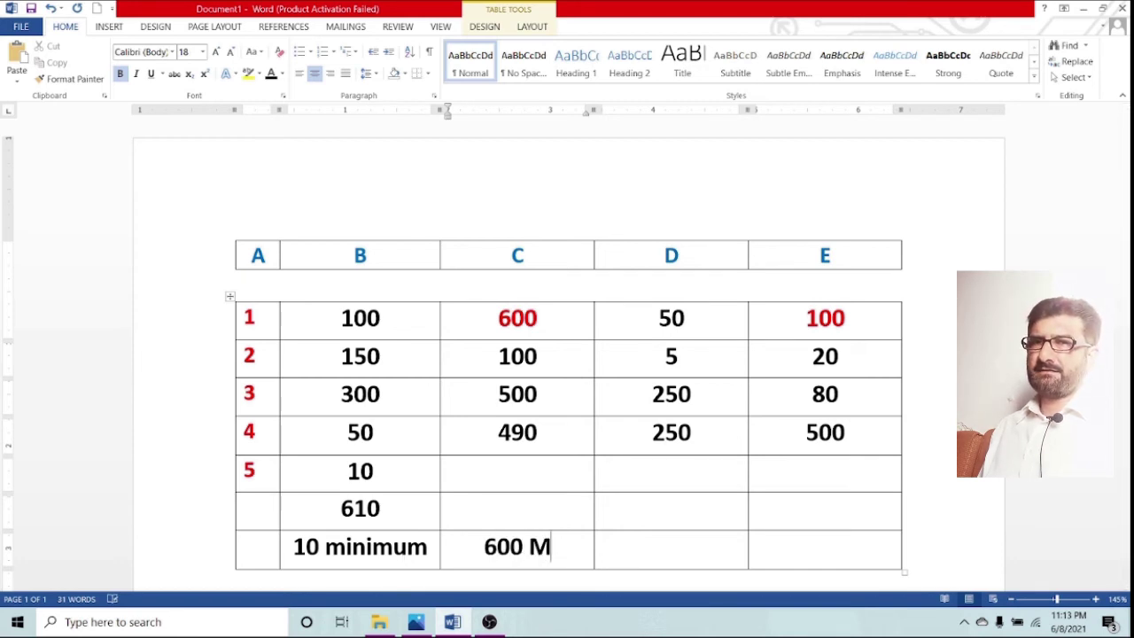
text(aximum)
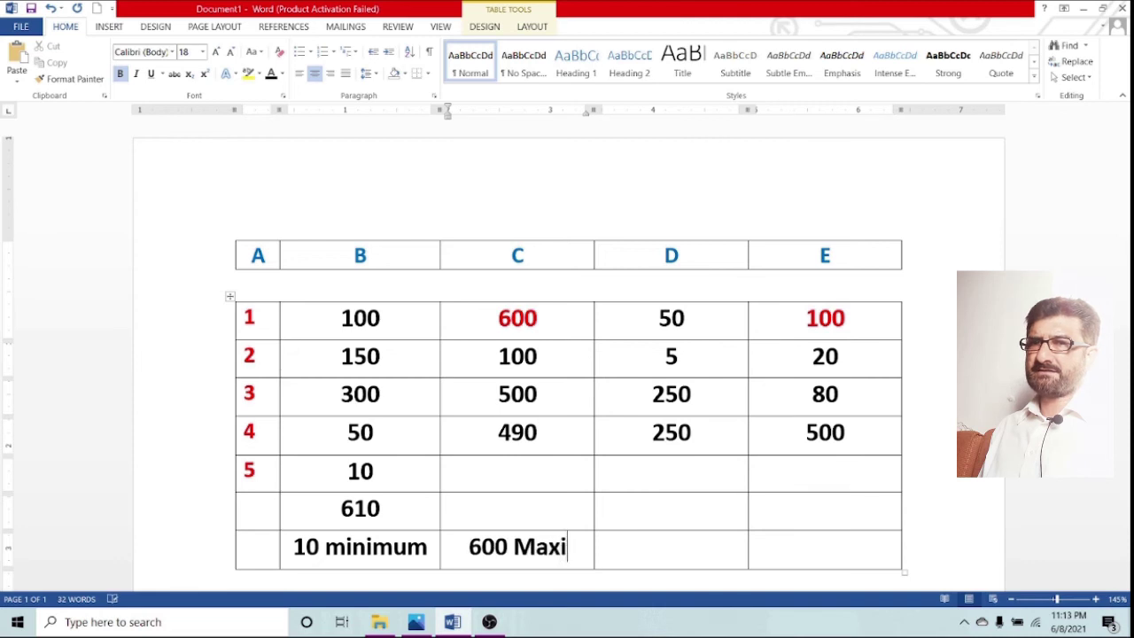
- Insert the formula field =count(d1:d5) in the last row of column D and calculate its result
click(657, 547)
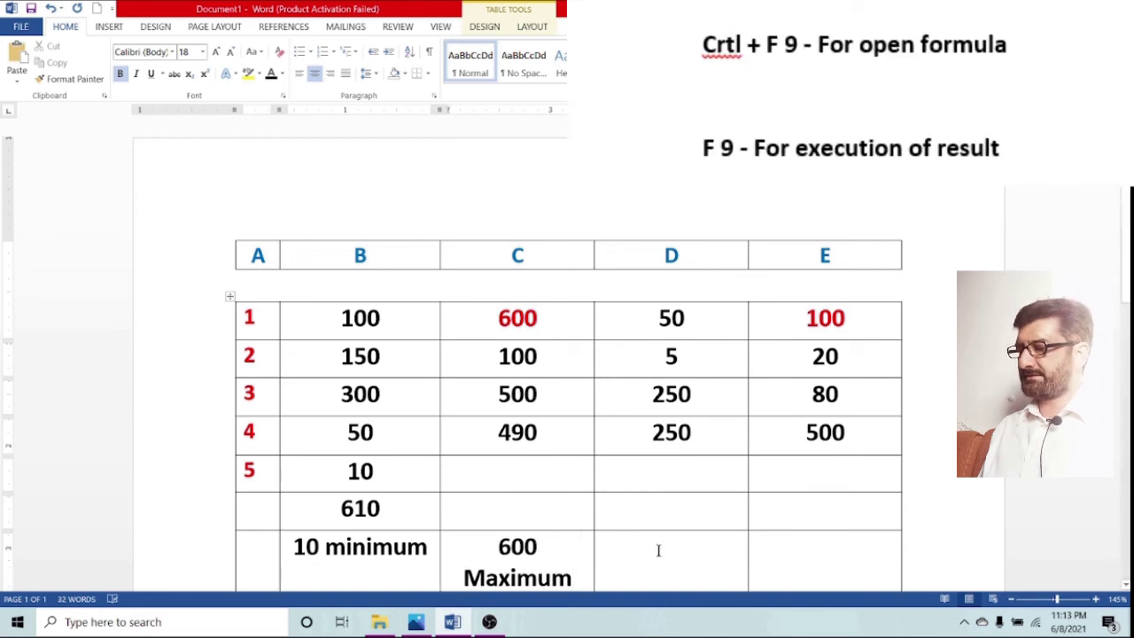
key(ctrl+F9)
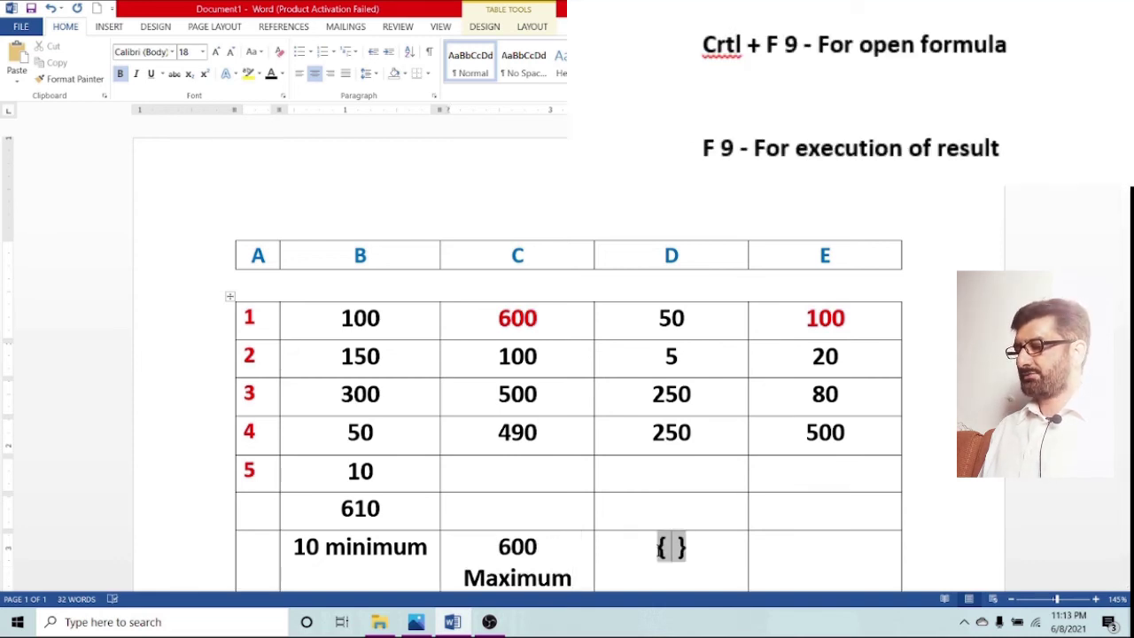
text(=count)
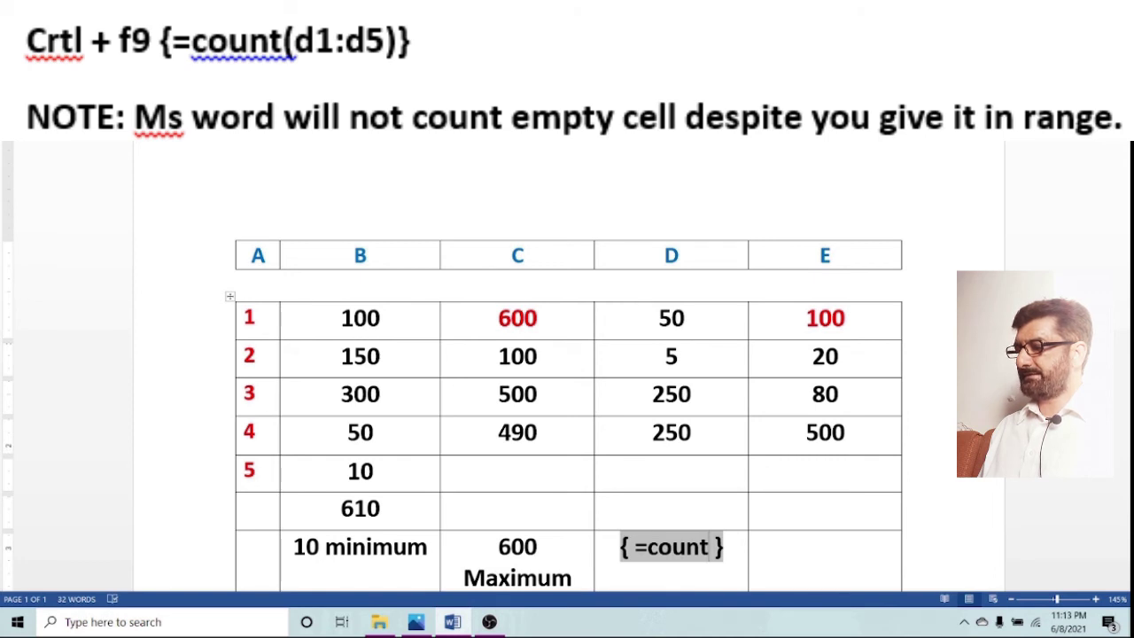
text(()
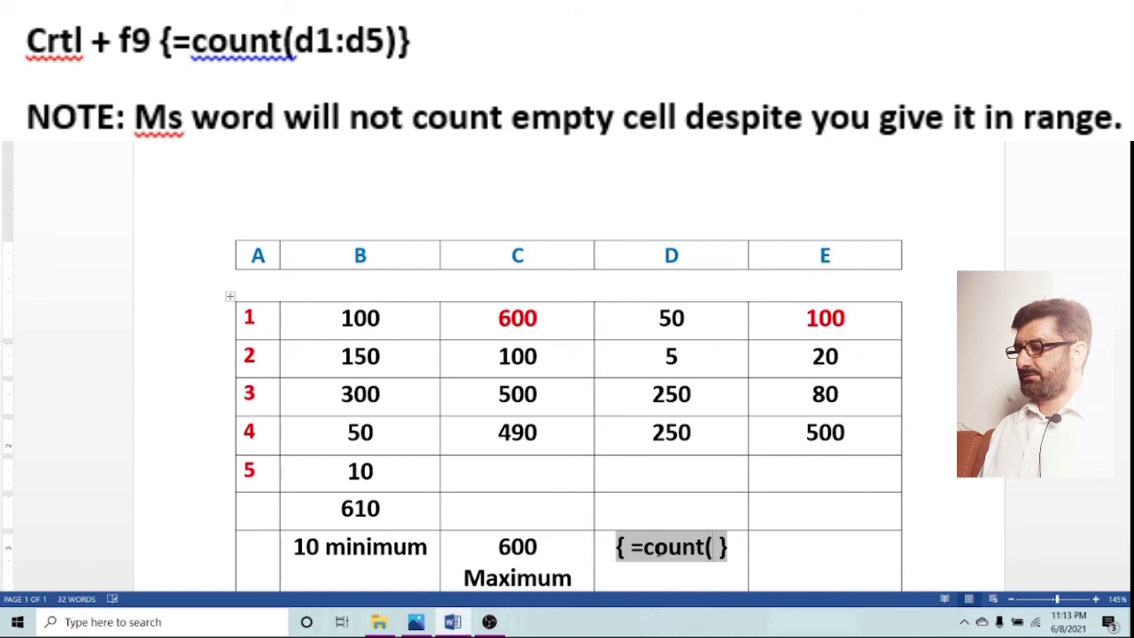
text(d1)
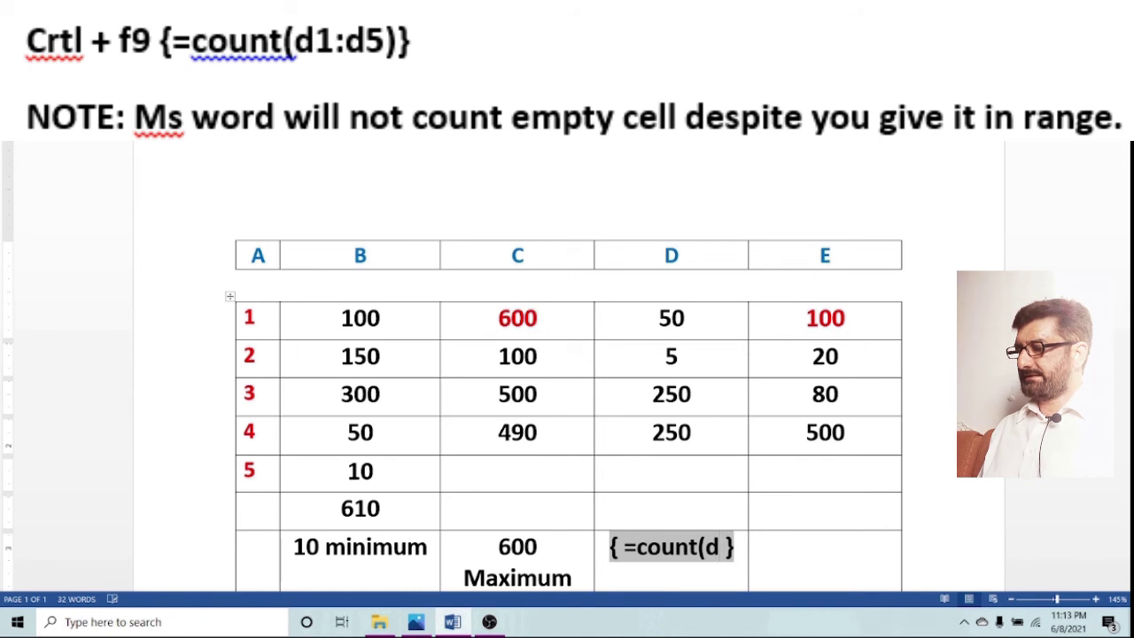
text(:)
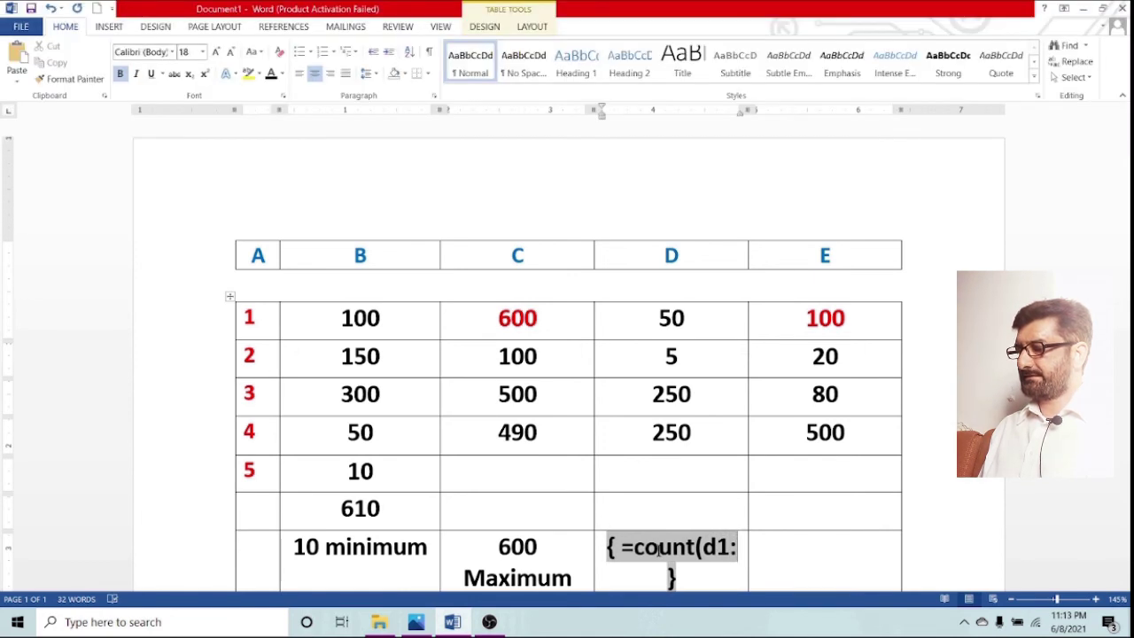
text(d)
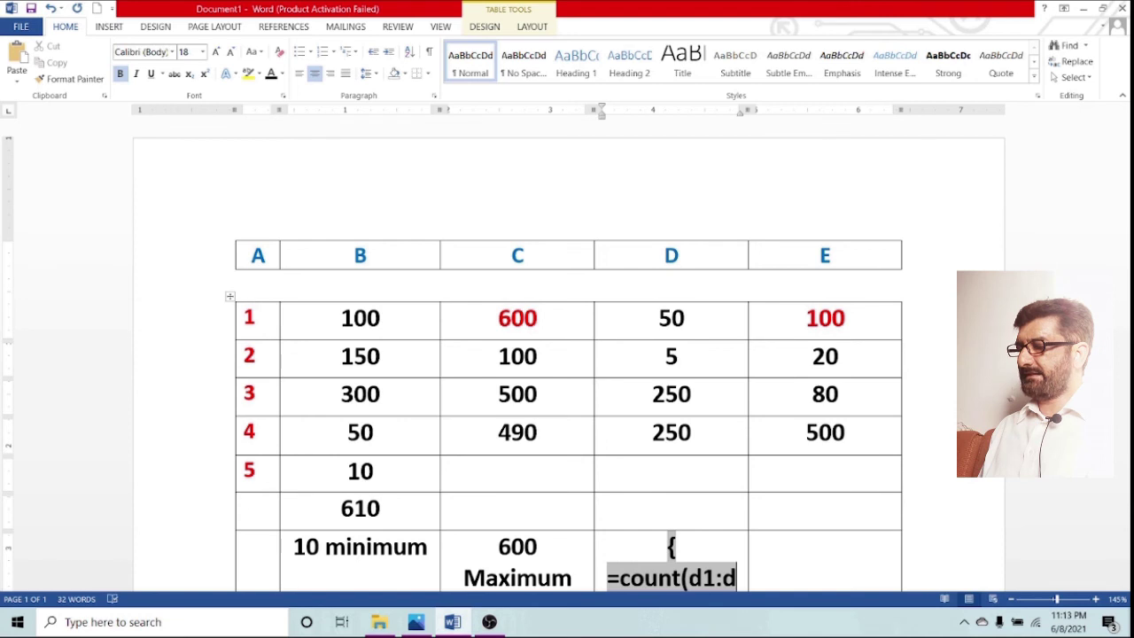
text(5)
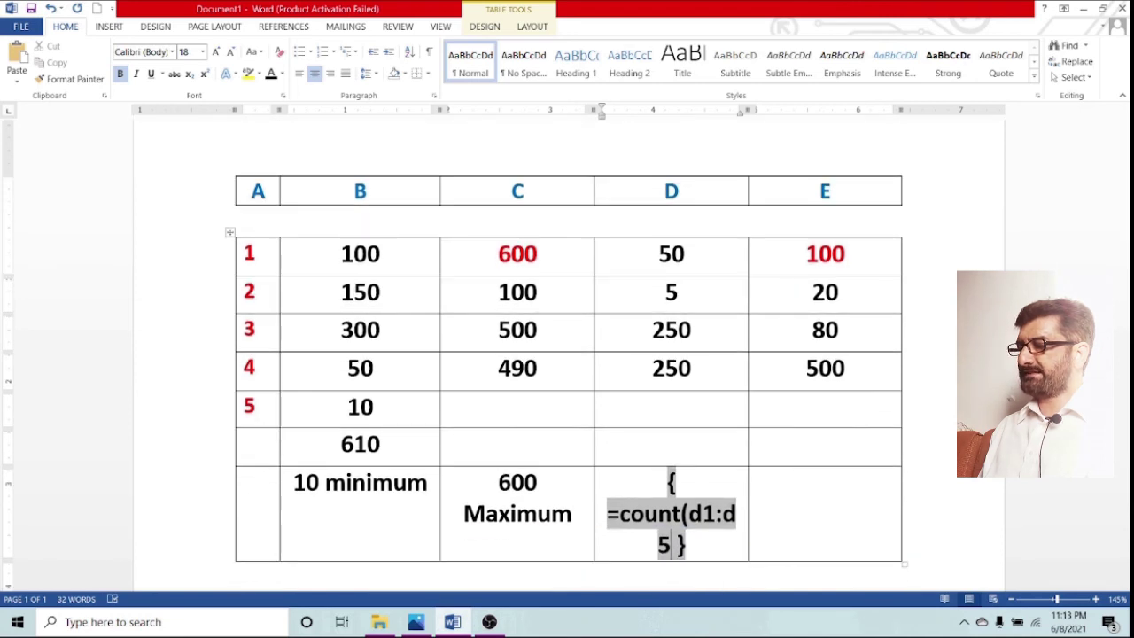
text())
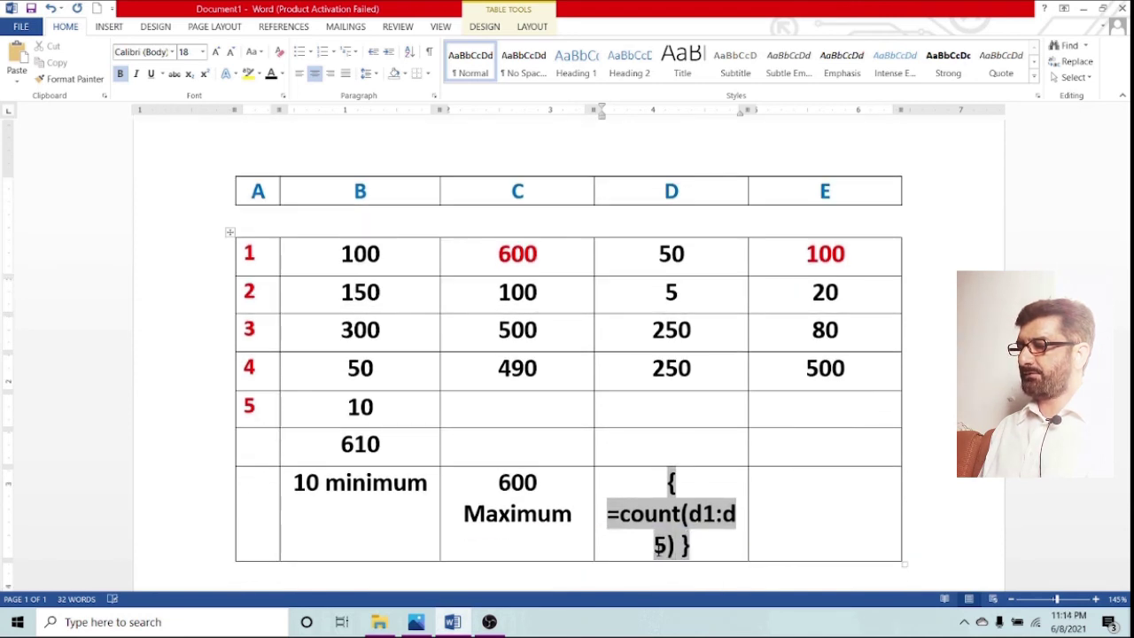
key(F9)
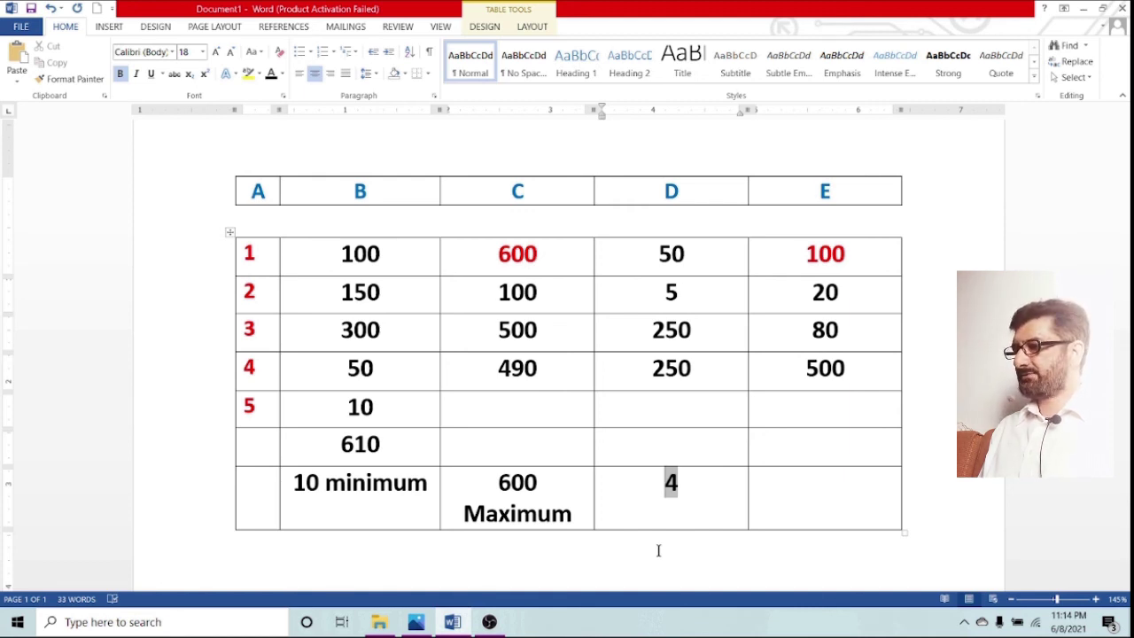
- Insert the formula field =average(e1:e4) in row 5 of column E and calculate its result
click(791, 411)
key(ctrl+F9)
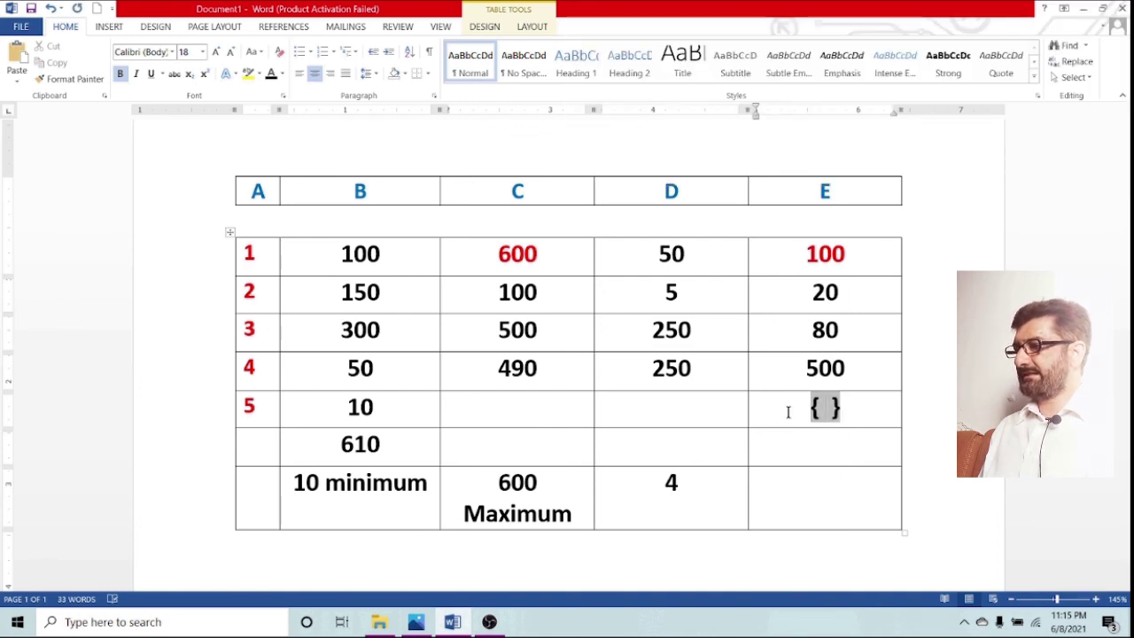
text(= )
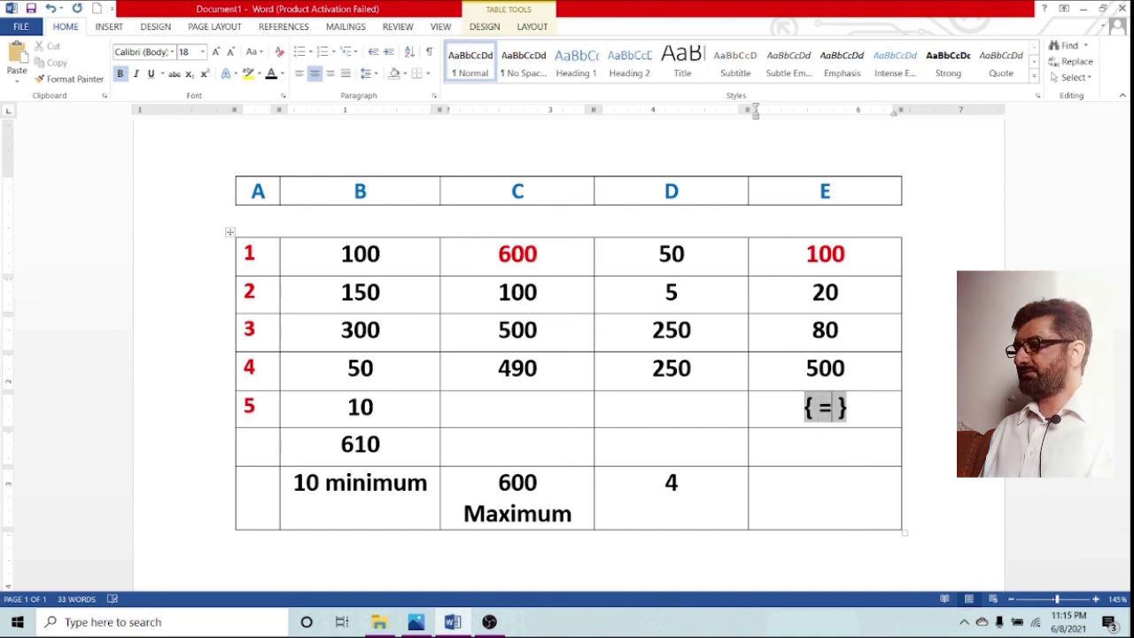
text(av)
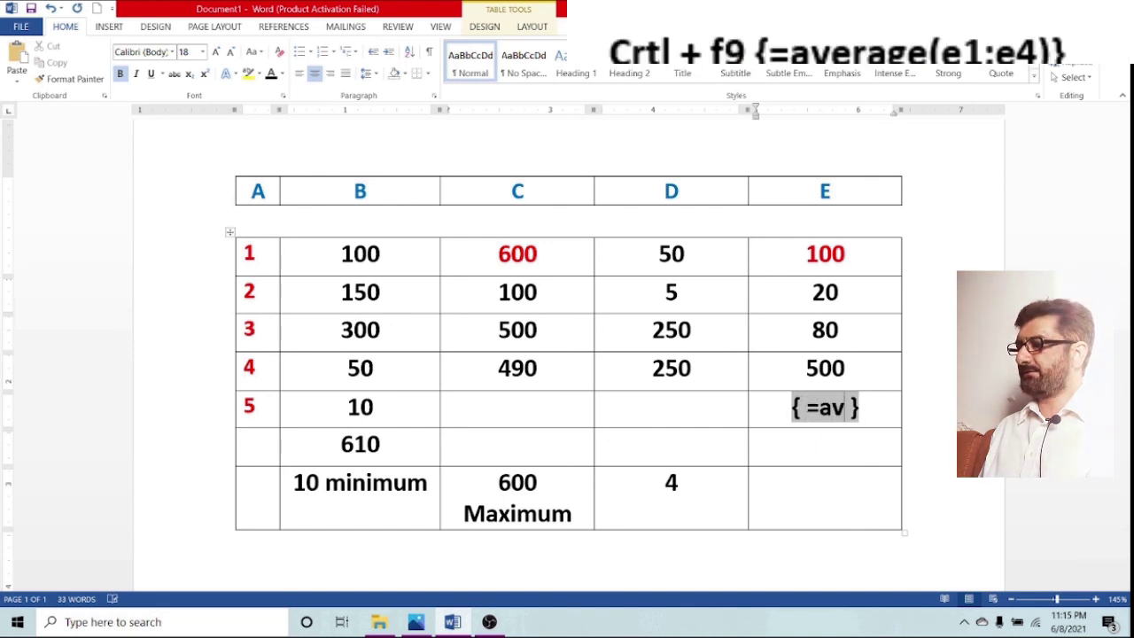
text(erag)
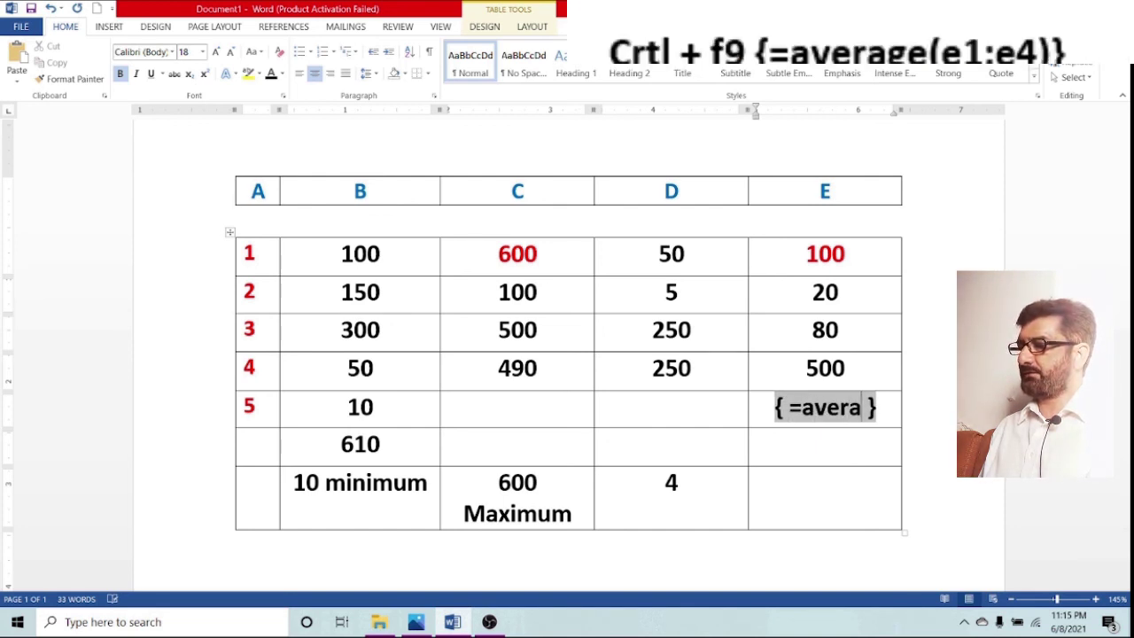
text(e()
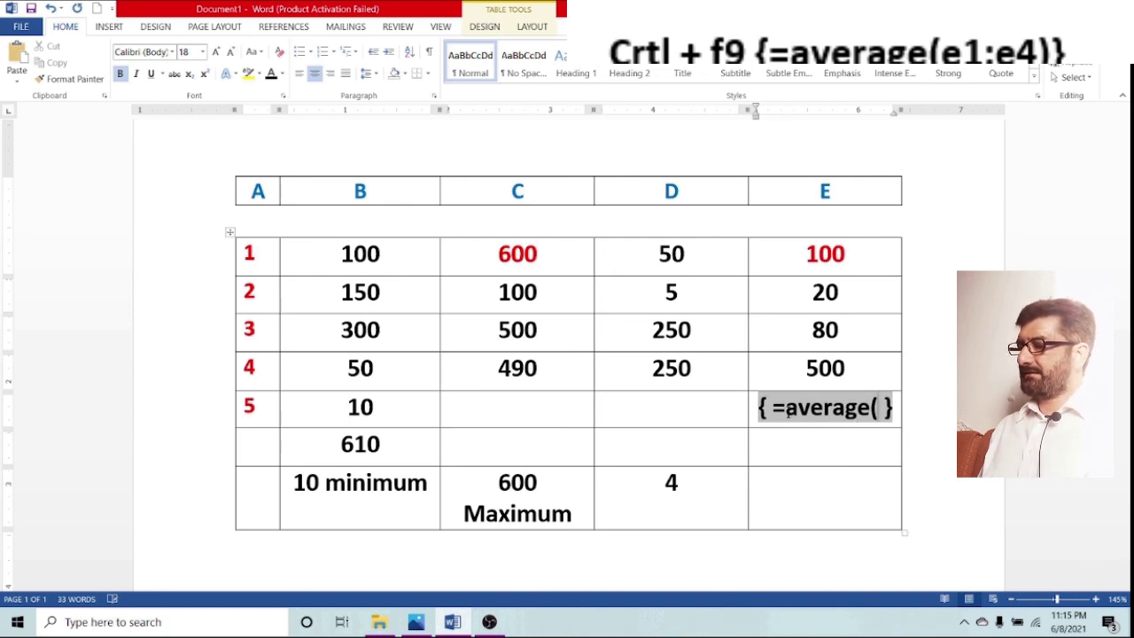
text(e)
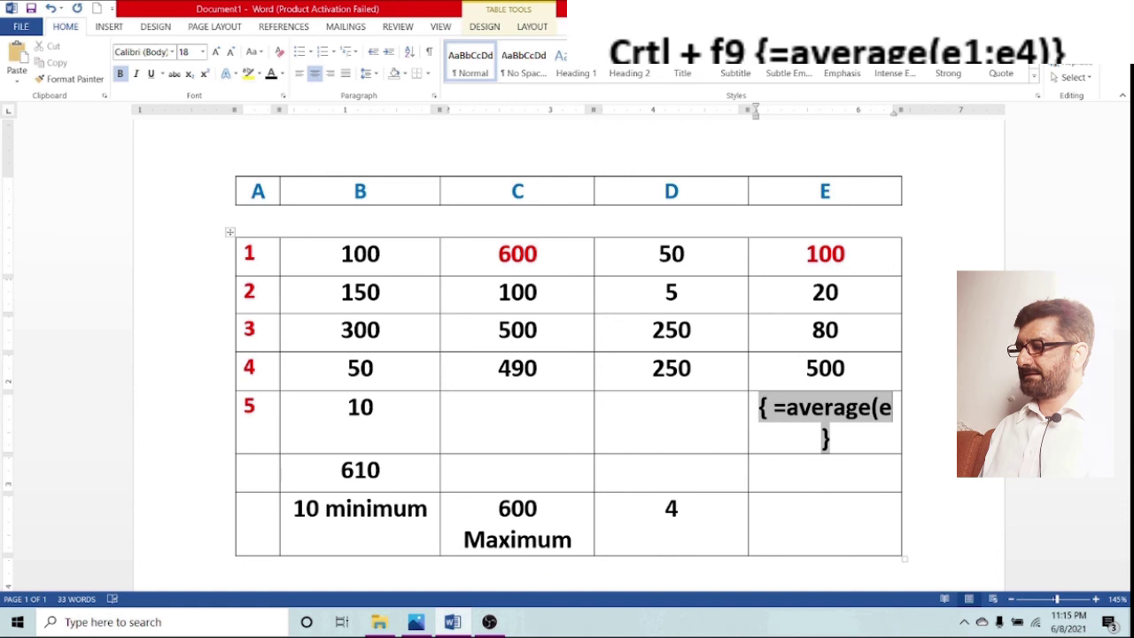
text(1)
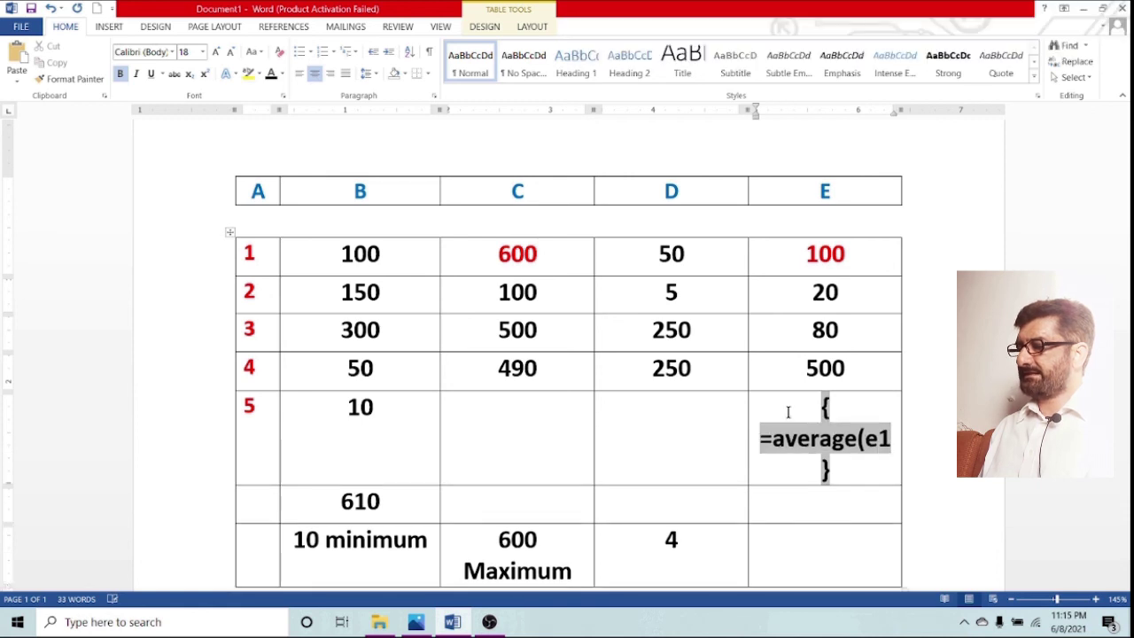
text(:)
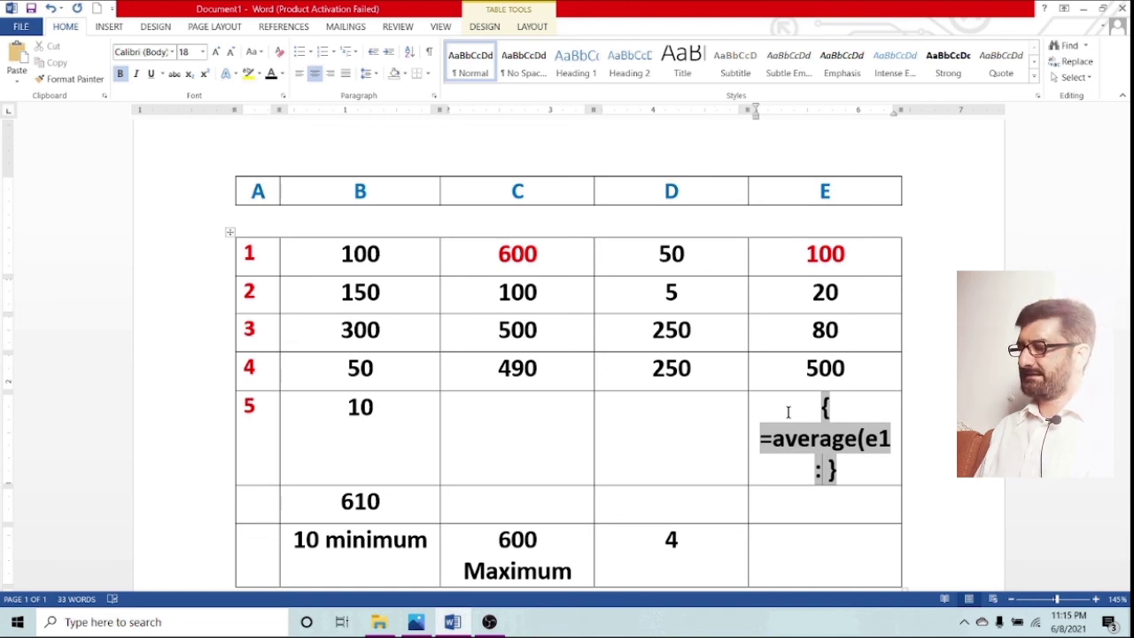
text(e)
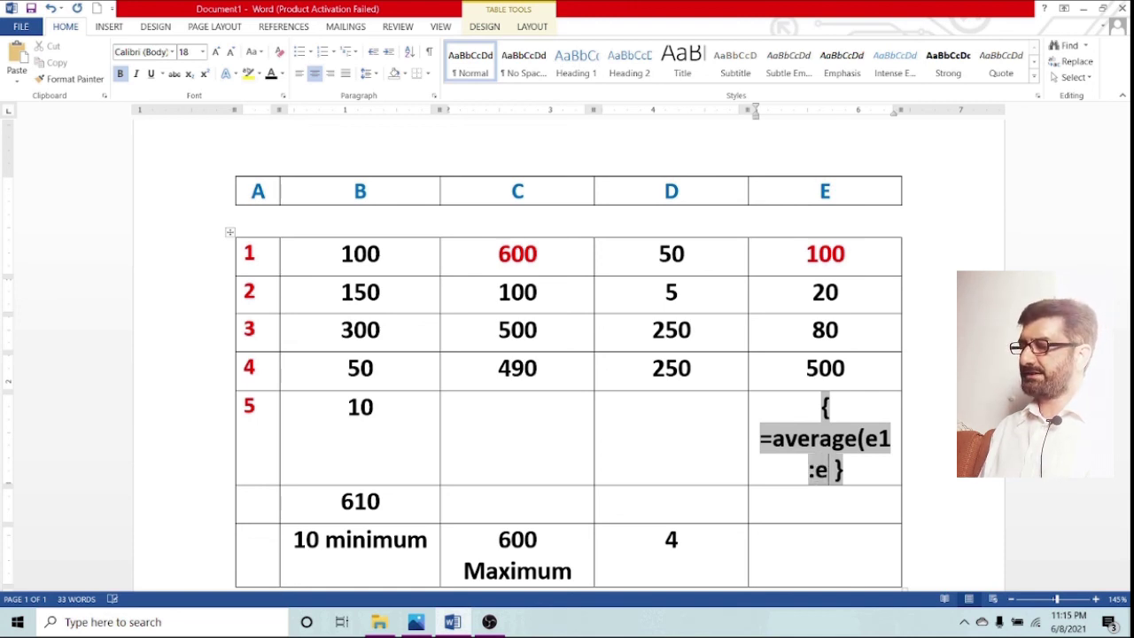
text(4)
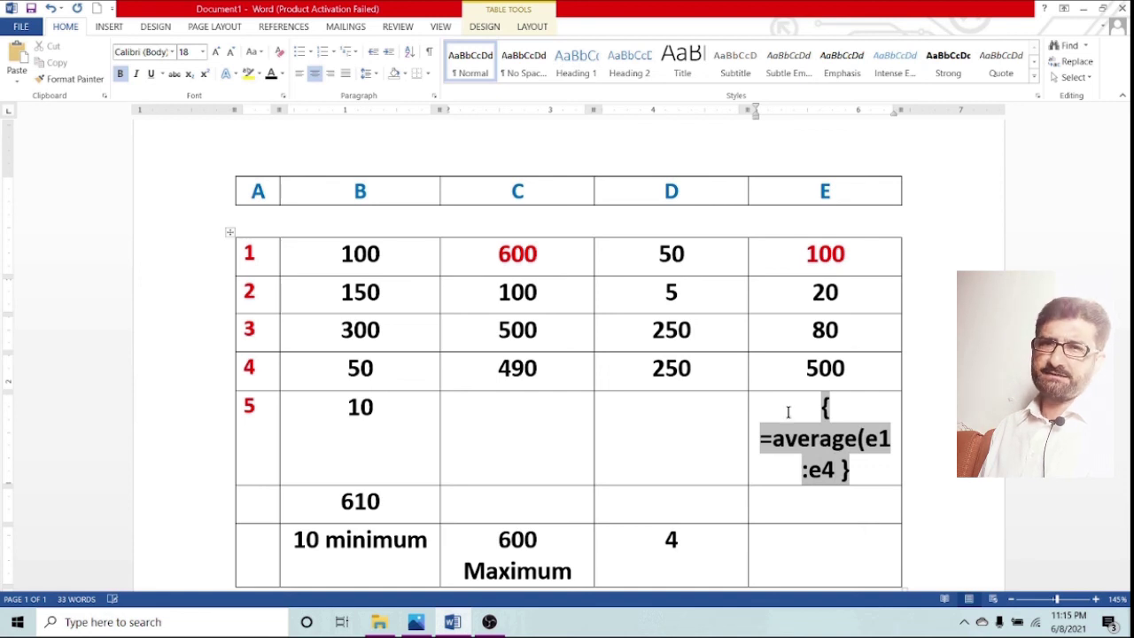
text())
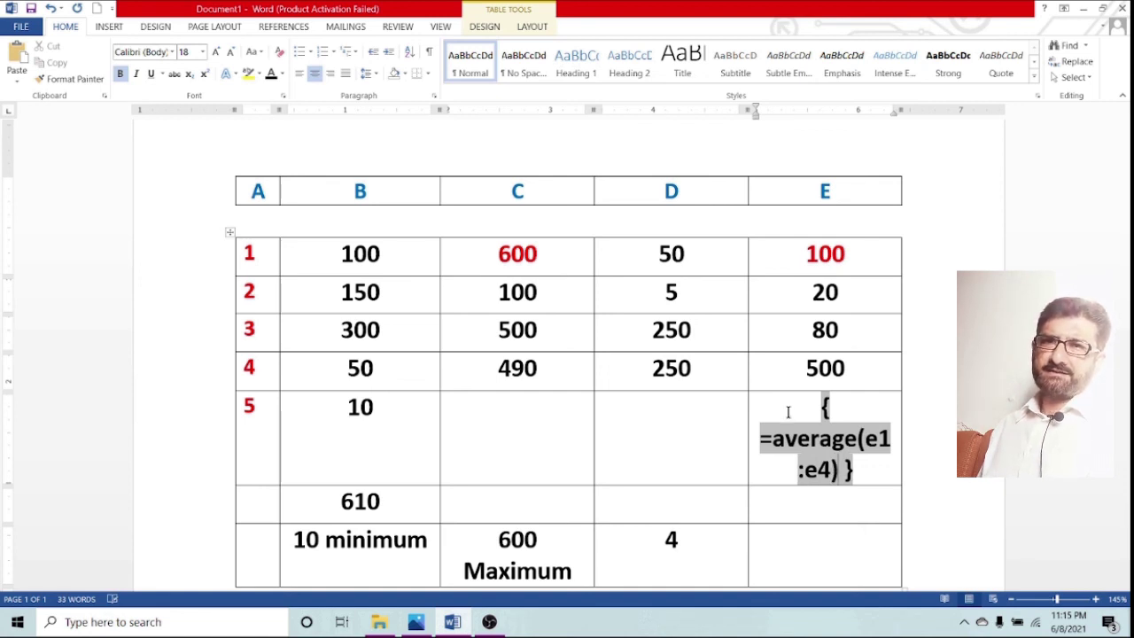
key(F9)
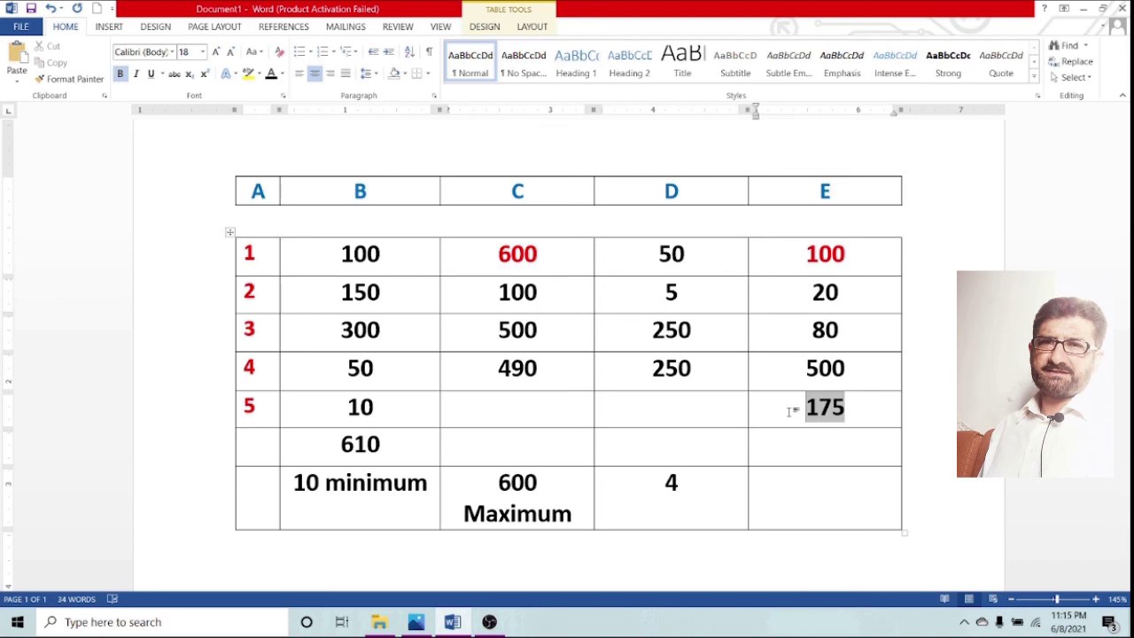